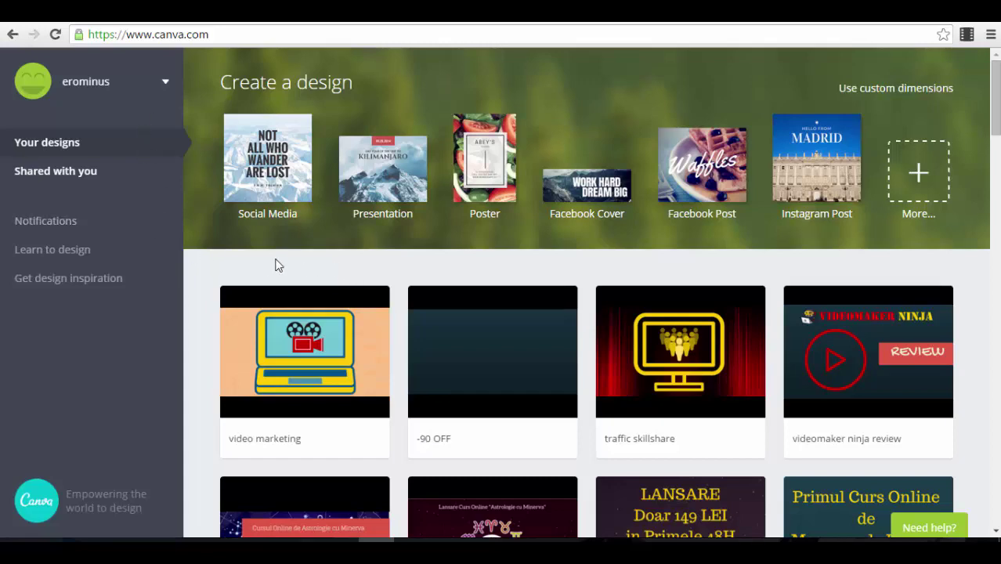
Browse the design types and look at the video marketing design options.
scroll(881, 365, "down", 3)
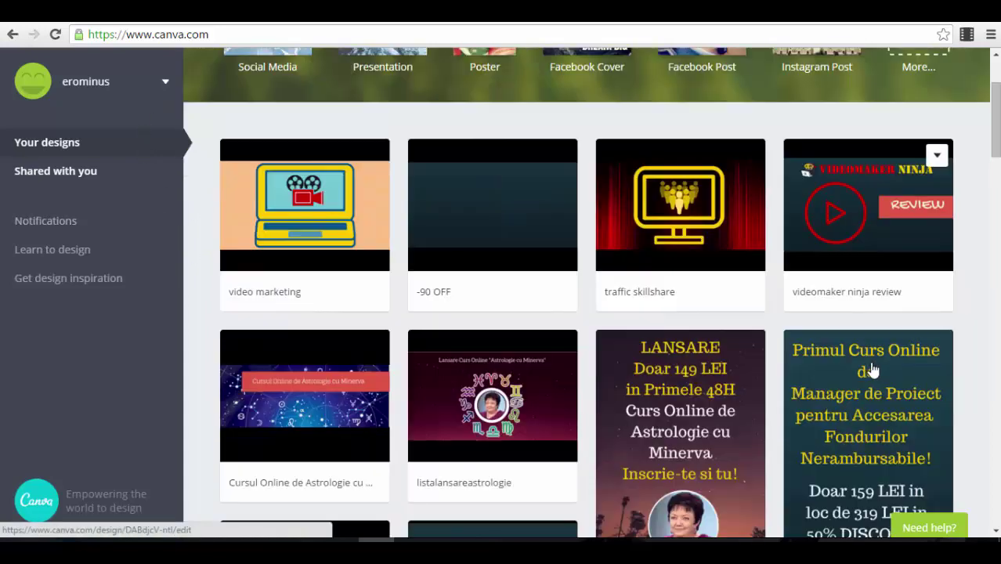
scroll(851, 279, "down", 6)
scroll(850, 279, "down", 10)
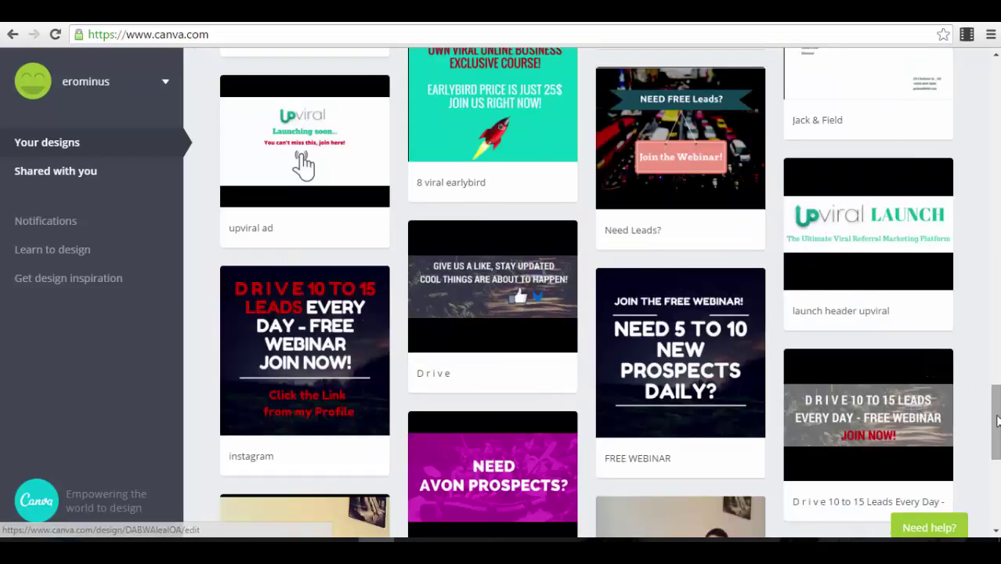
scroll(934, 359, "up", 10)
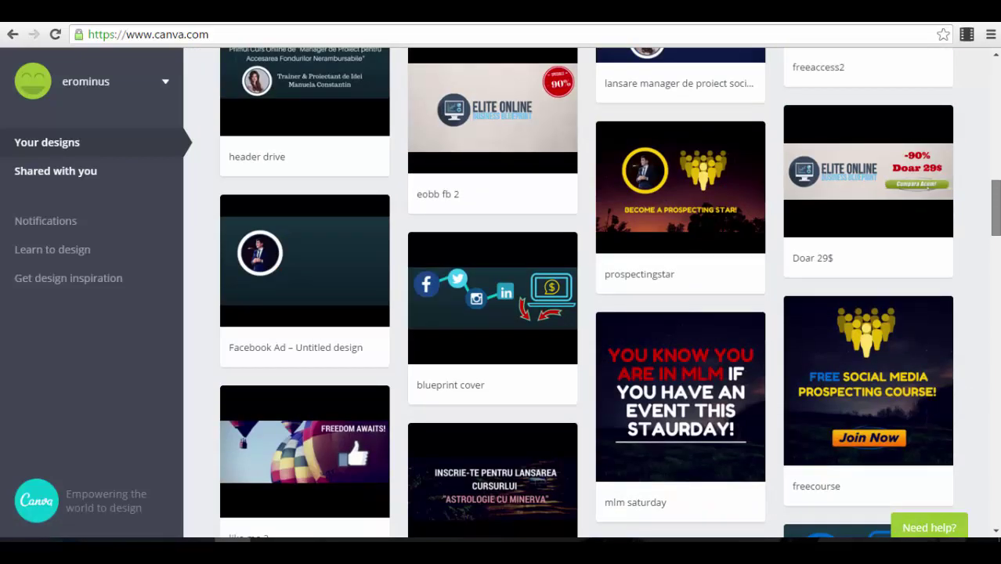
scroll(865, 290, "up", 10)
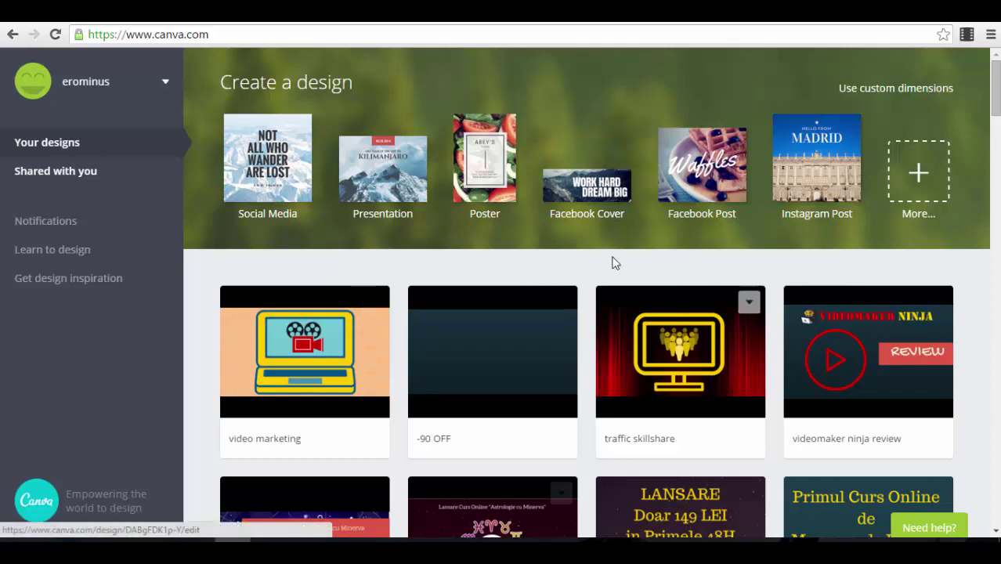
left_click(374, 304)
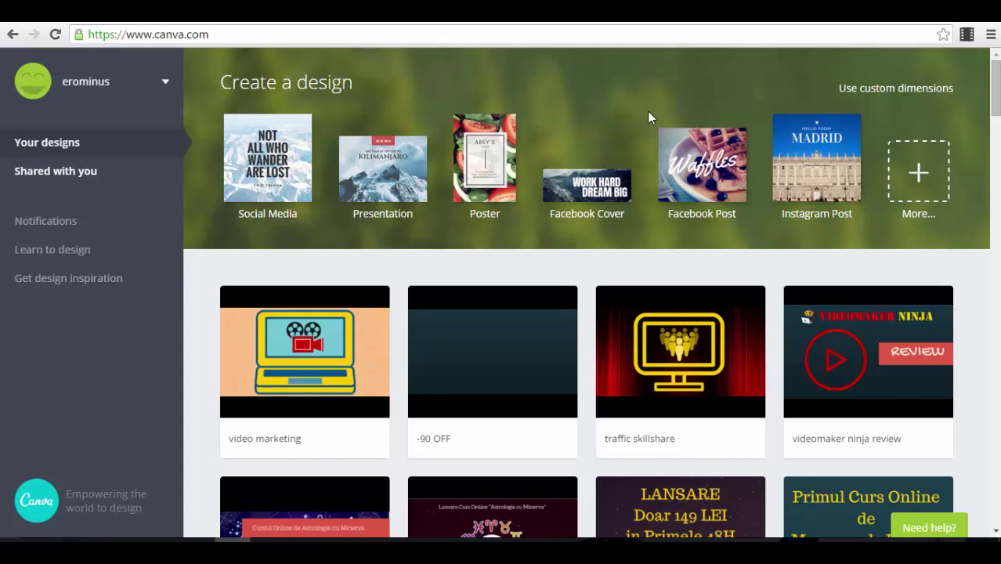
Expand the full list of design types and create a new Facebook Ad design from the Ads section.
left_click(920, 174)
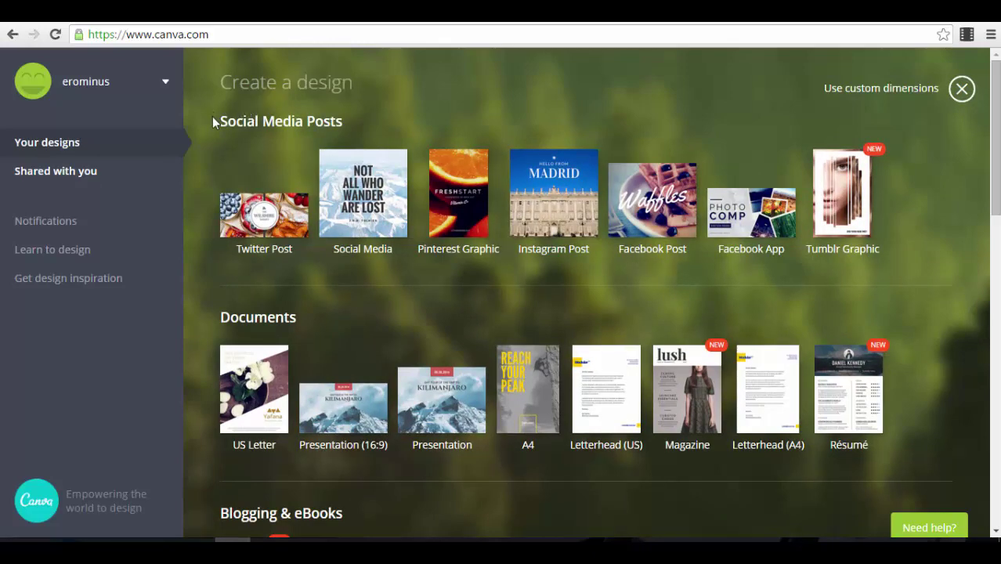
scroll(448, 302, "down", 1)
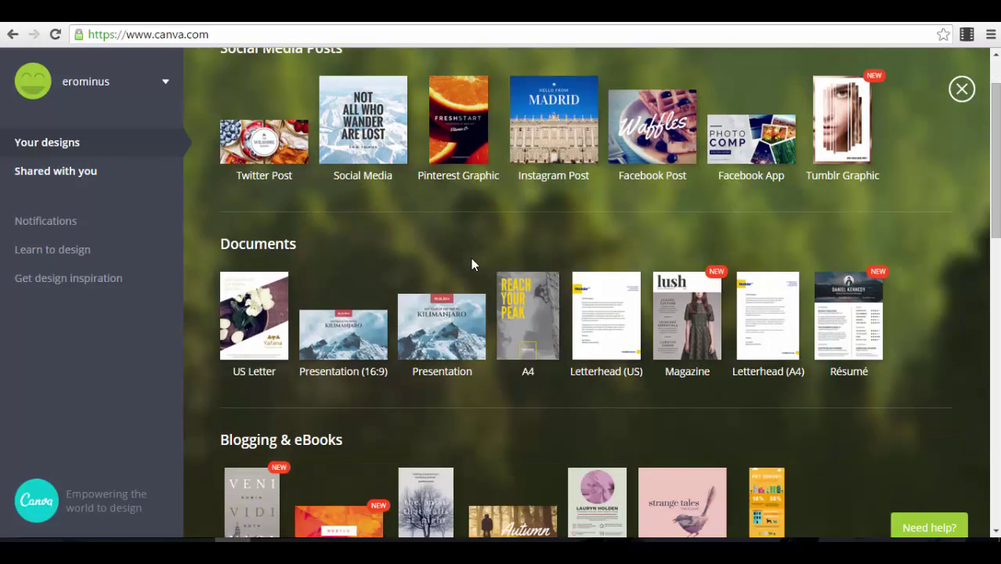
scroll(472, 265, "down", 2)
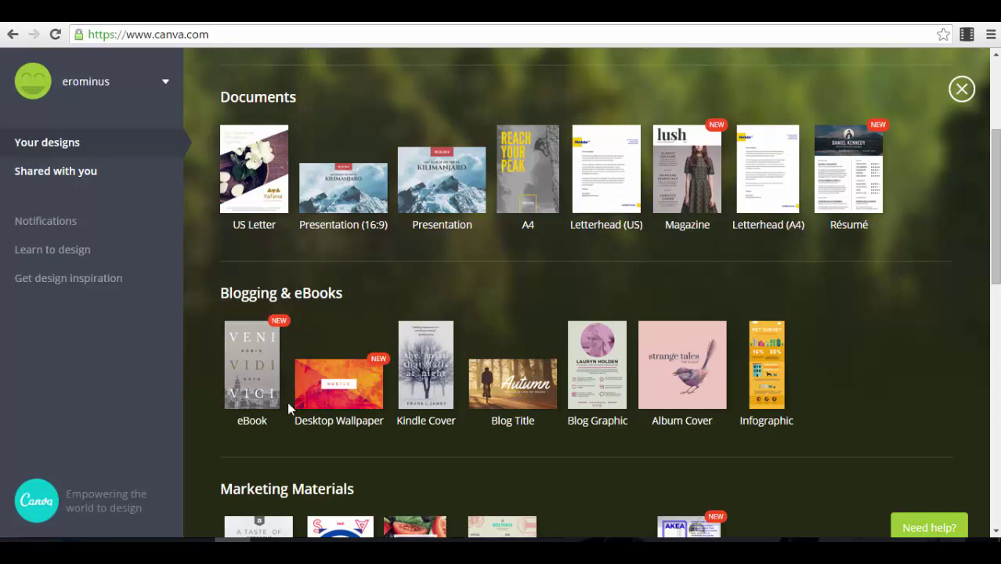
scroll(257, 404, "down", 2)
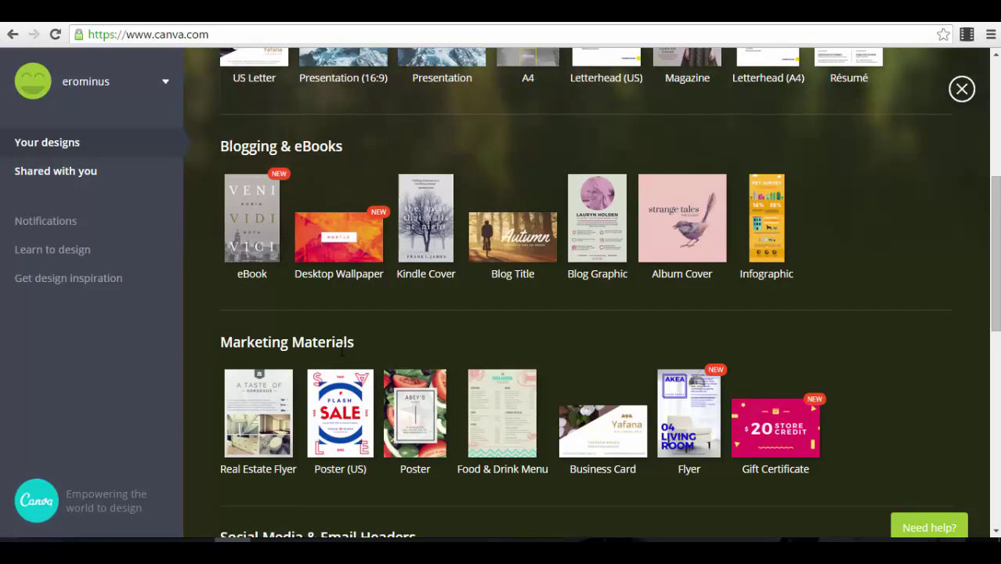
scroll(352, 351, "down", 2)
scroll(383, 346, "down", 1)
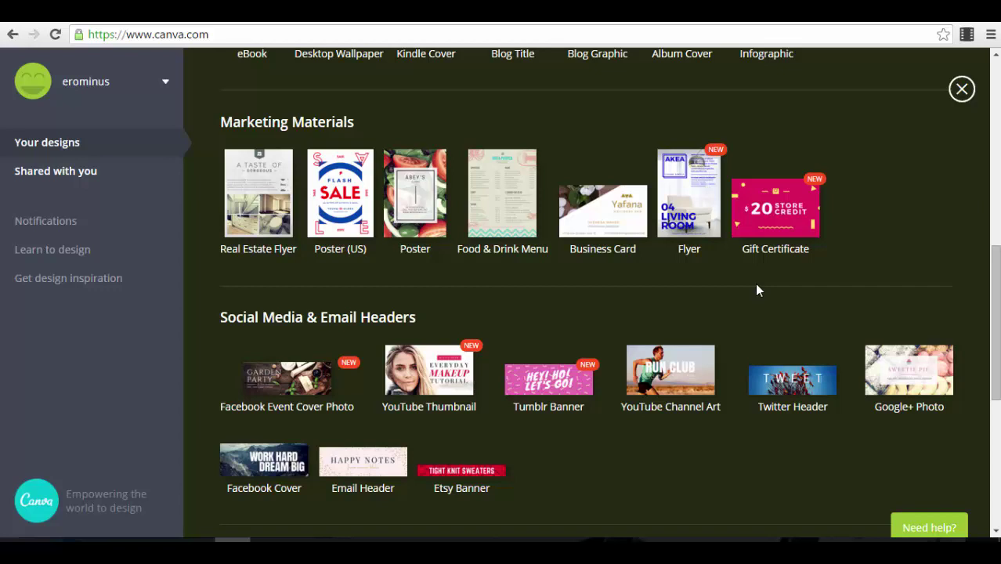
scroll(754, 286, "down", 2)
scroll(735, 290, "down", 1)
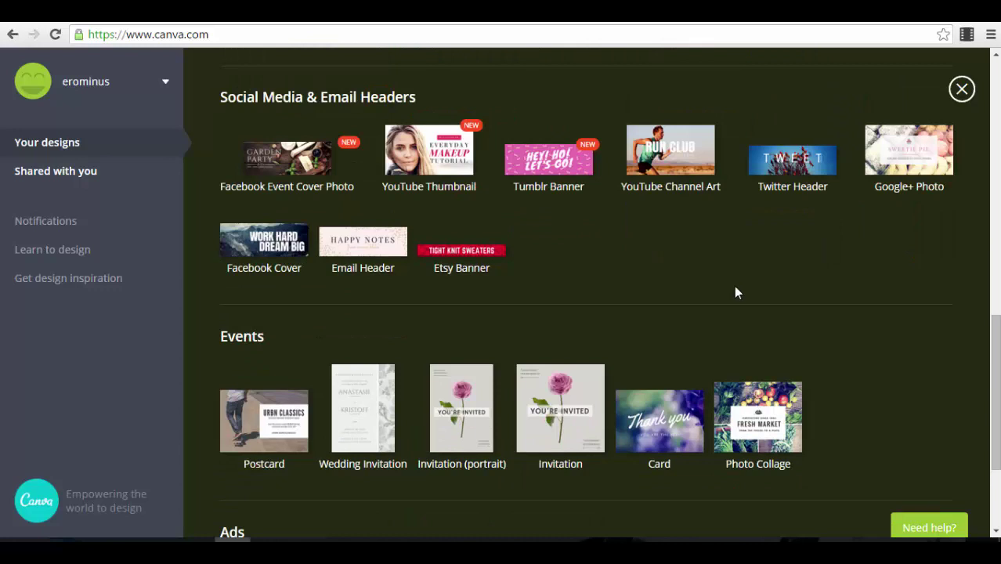
scroll(728, 292, "down", 2)
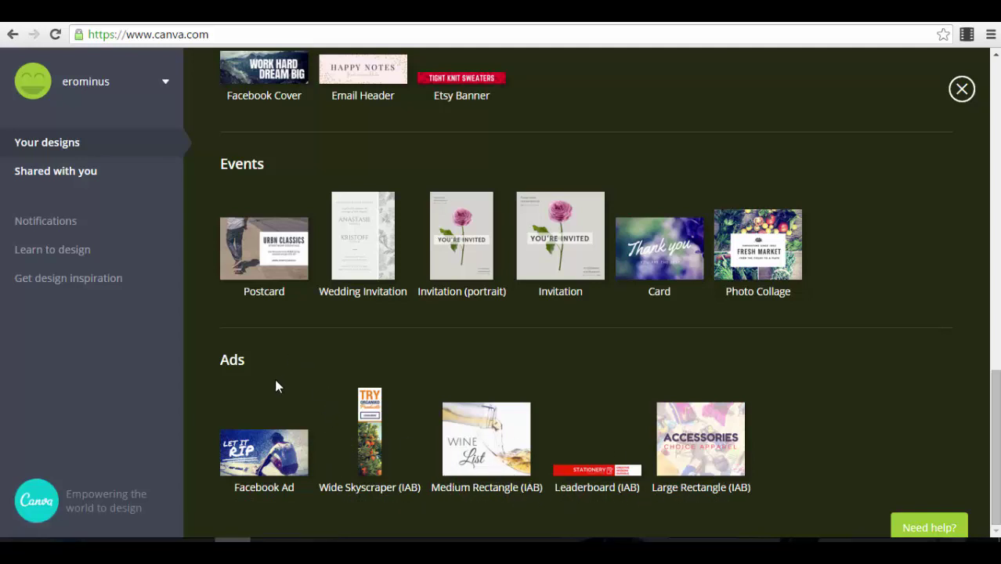
left_click(263, 459)
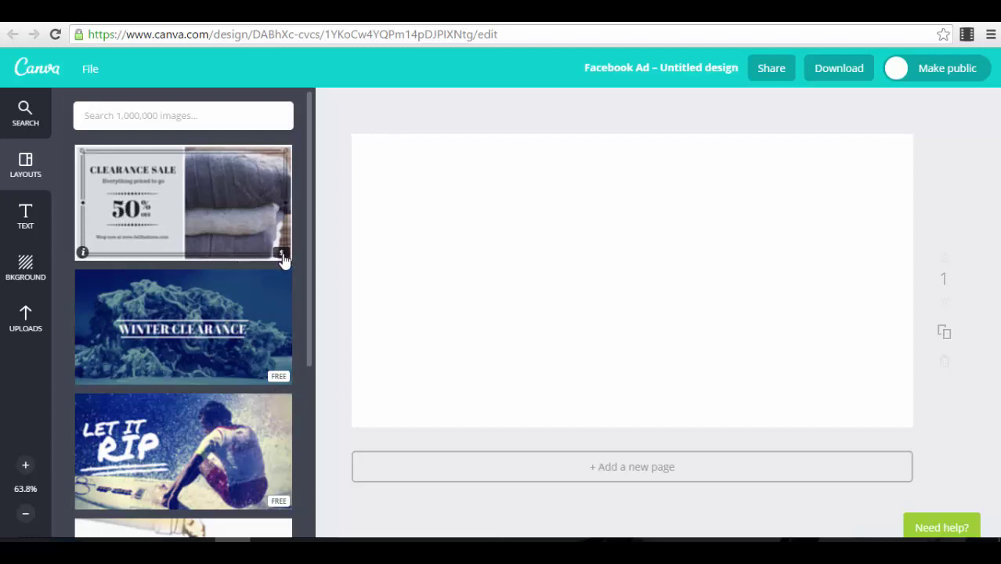
Apply the Wine List layout thumbnail from the Layouts panel to the blank Facebook Ad.
scroll(280, 260, "down", 1)
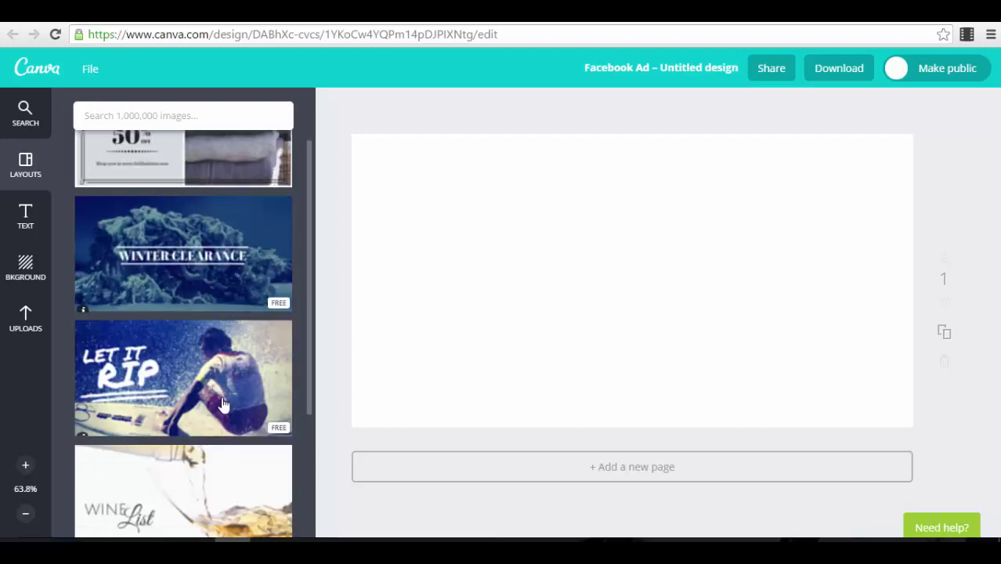
scroll(222, 393, "down", 2)
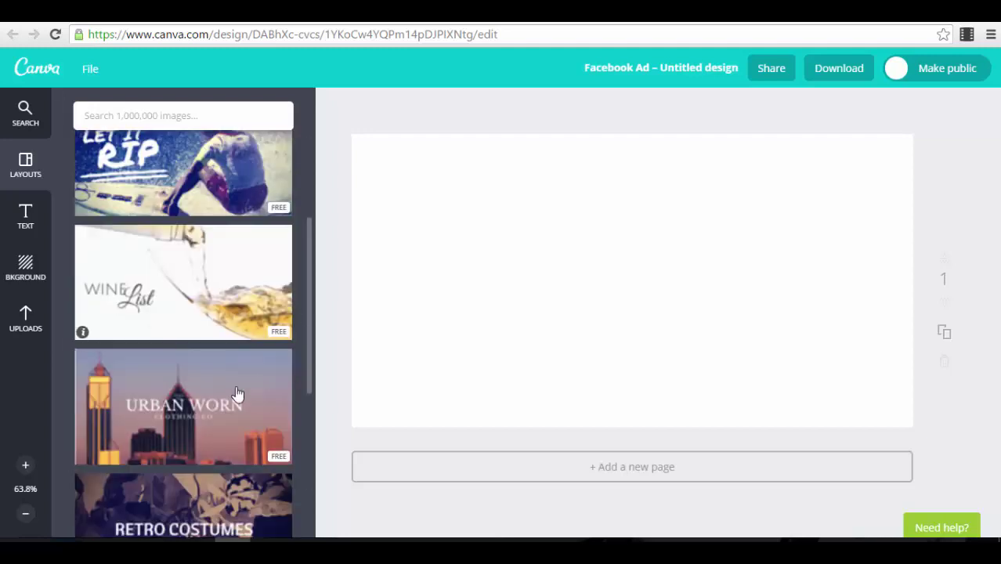
scroll(267, 291, "down", 1)
scroll(202, 274, "down", 1)
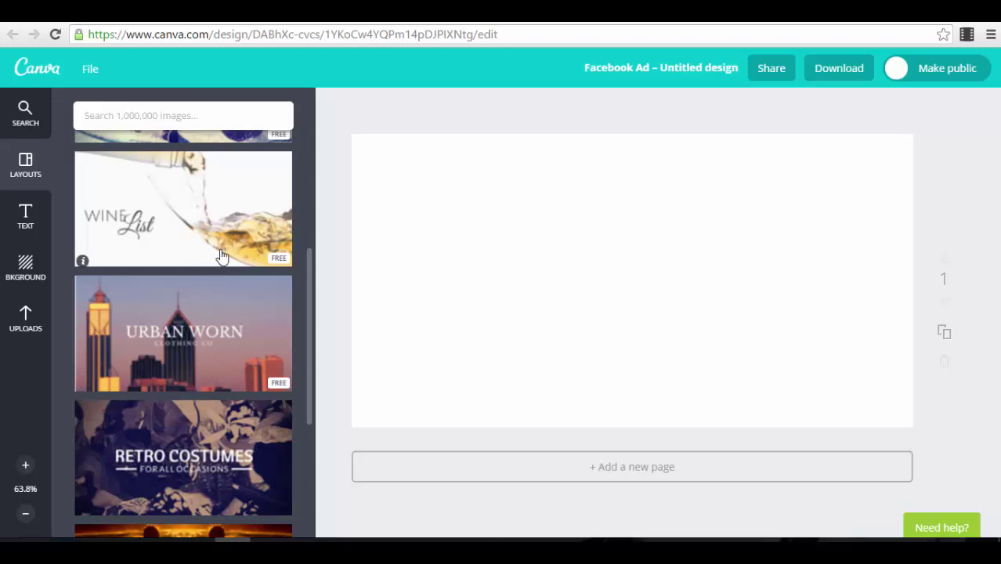
left_click(258, 239)
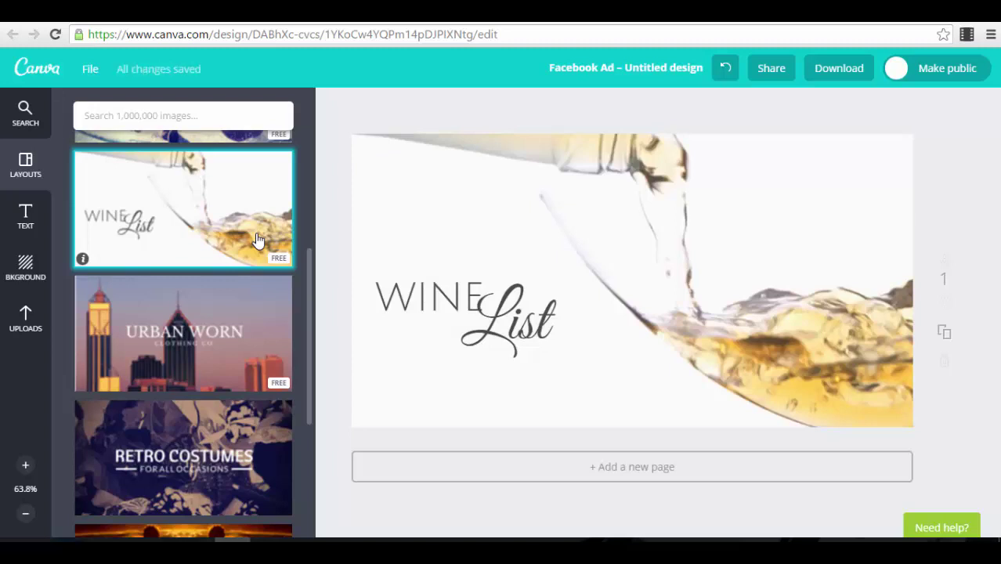
Inspect the WINE title's text options, then select the List script and the background photo.
left_click(429, 298)
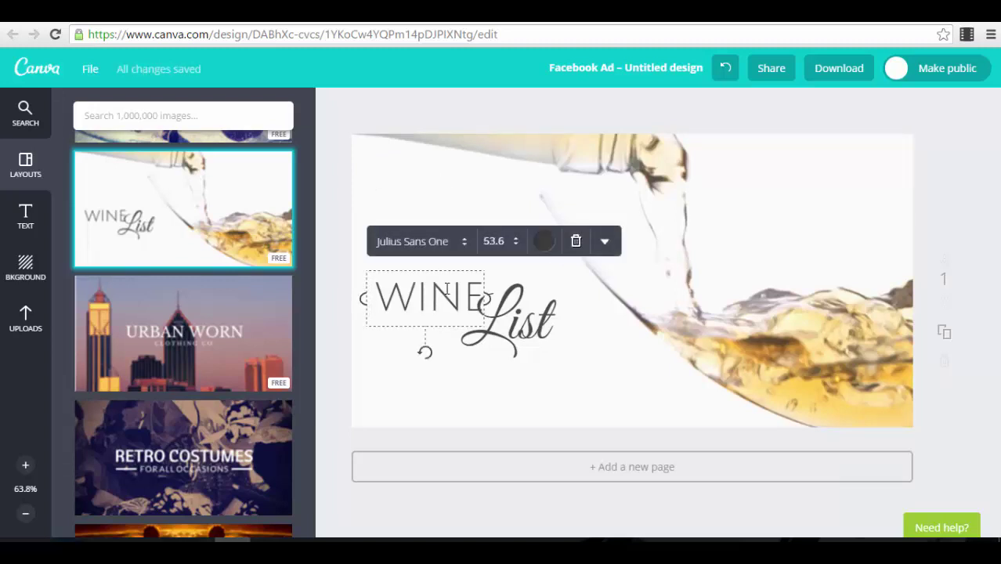
left_click_drag(386, 300, 485, 299)
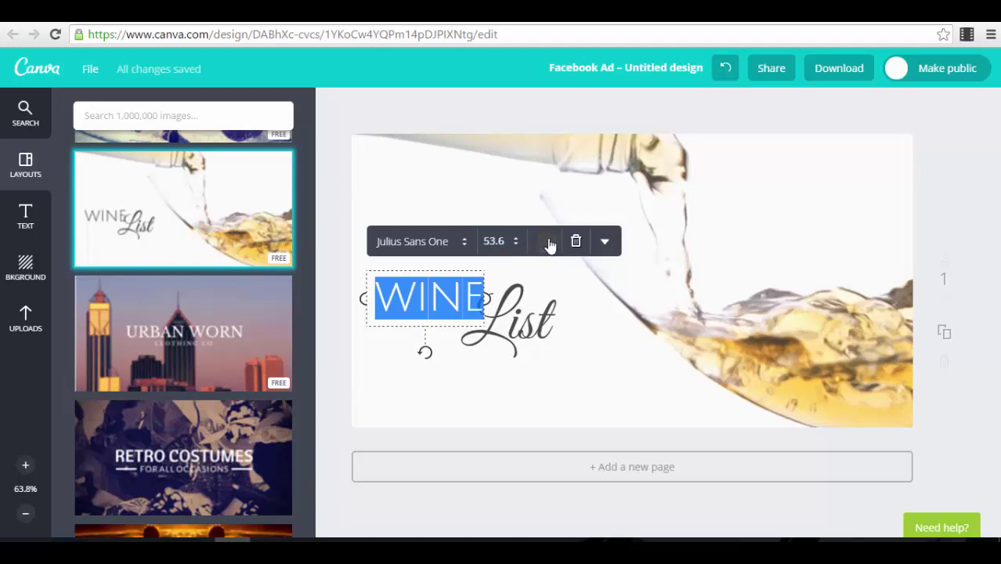
left_click(604, 243)
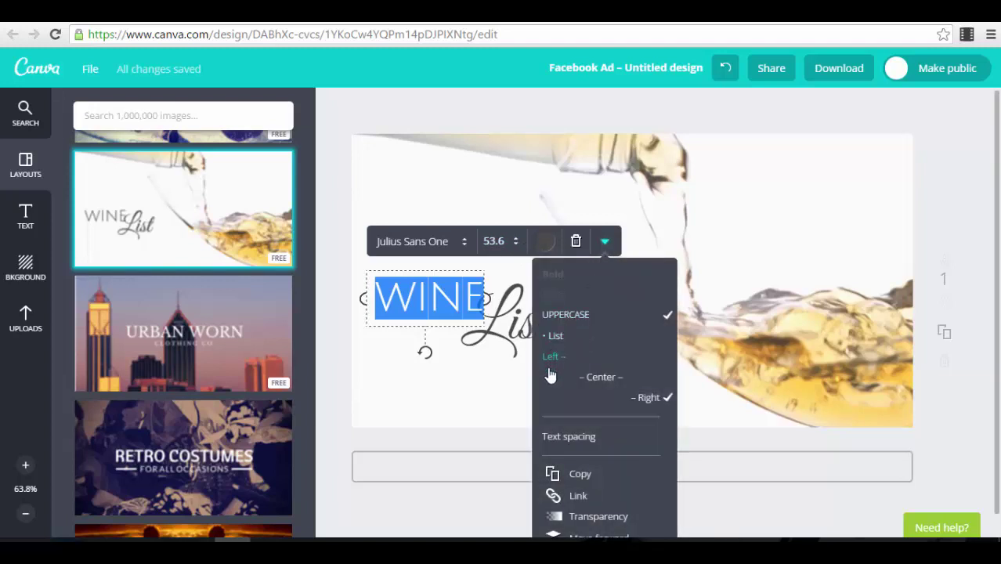
scroll(626, 419, "down", 1)
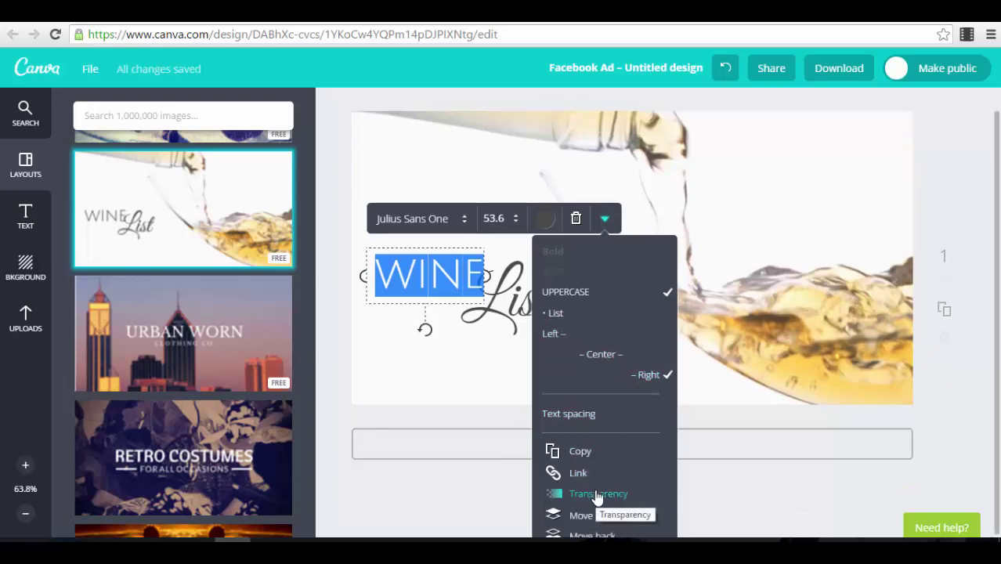
left_click(501, 317)
left_click(532, 332)
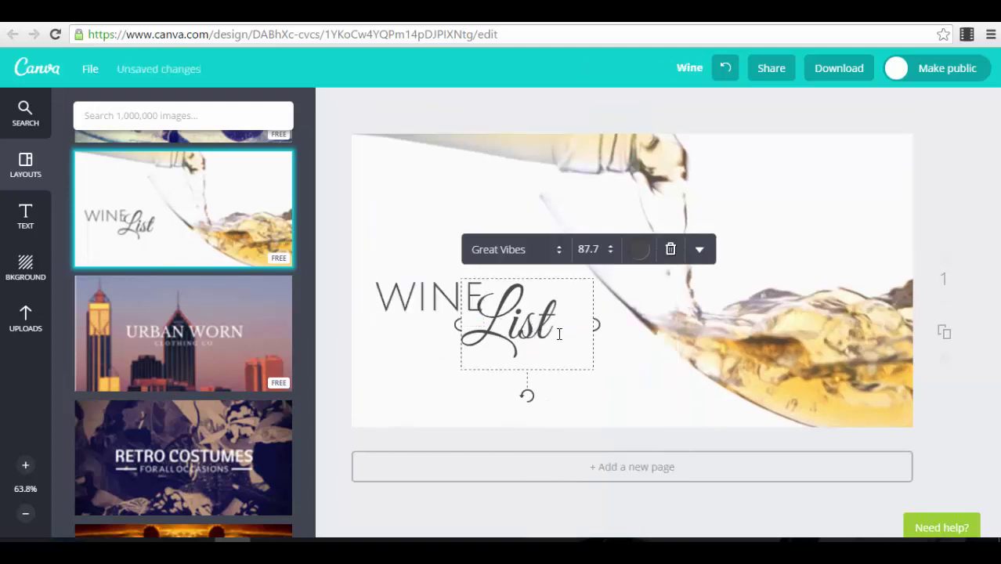
left_click(637, 394)
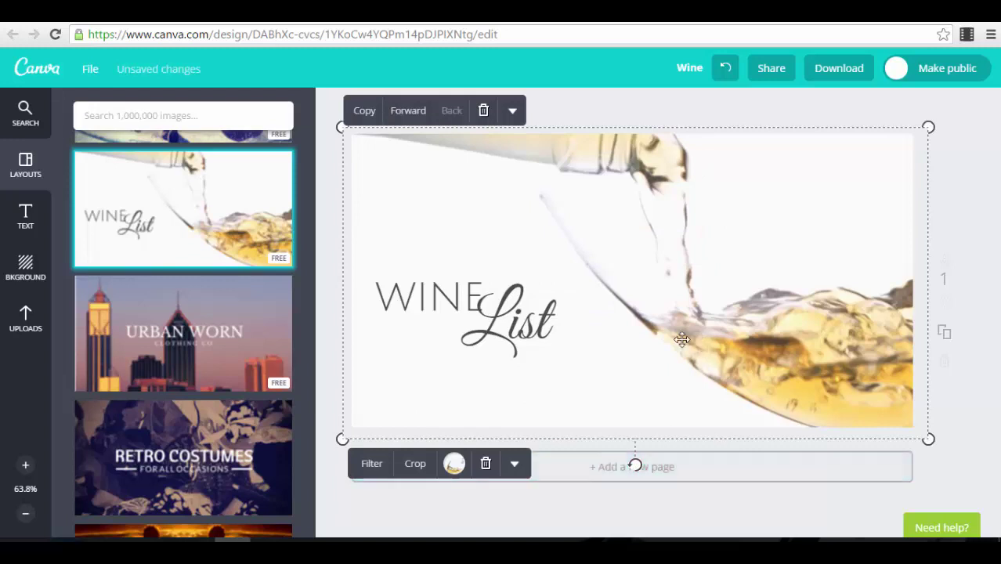
Apply the Retro filter to the background wine photo.
left_click(371, 464)
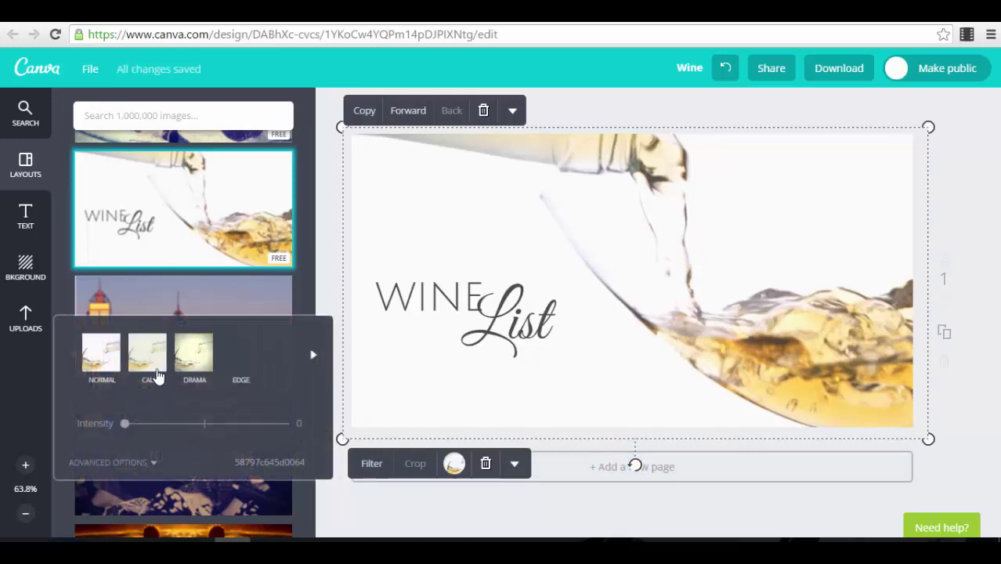
left_click(313, 362)
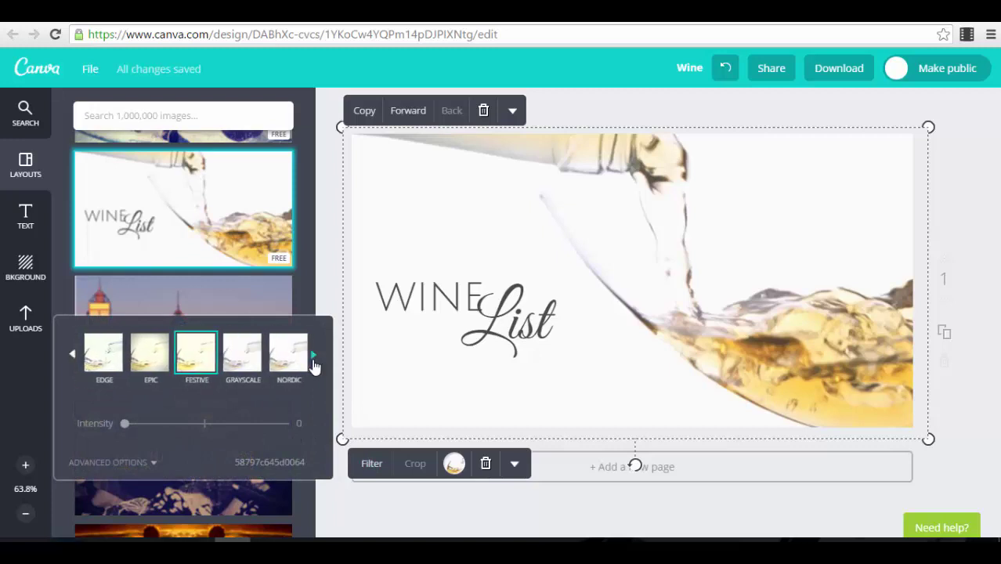
left_click(313, 356)
left_click(204, 357)
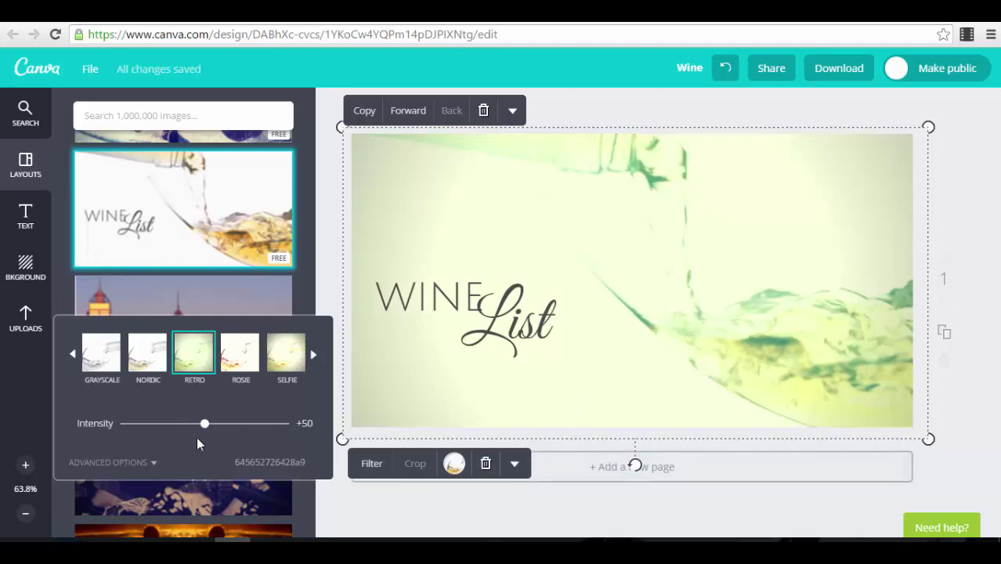
Raise the filter's Vignette to +93 and Blur to +22 in the advanced adjustments.
left_click(150, 462)
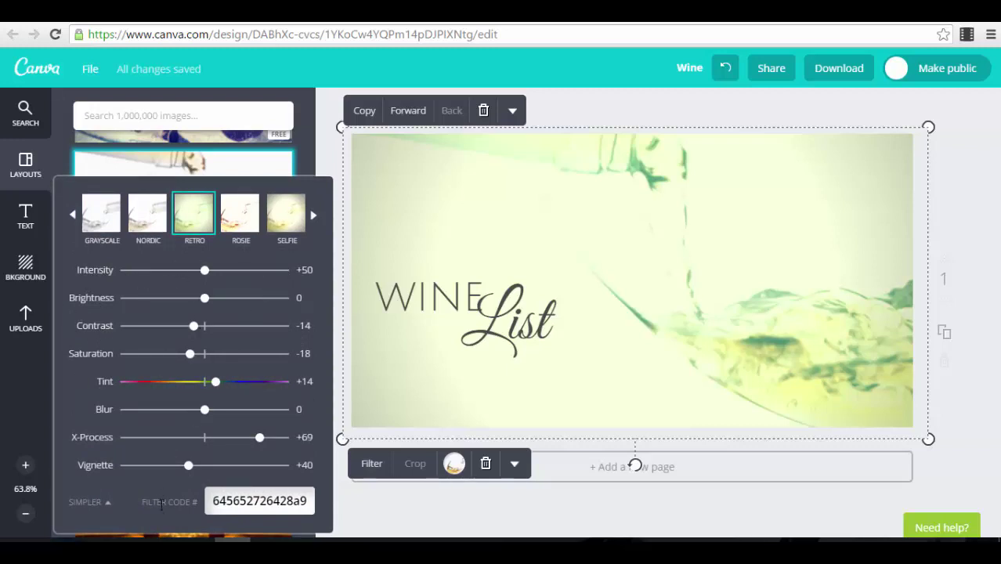
left_click_drag(195, 471, 275, 475)
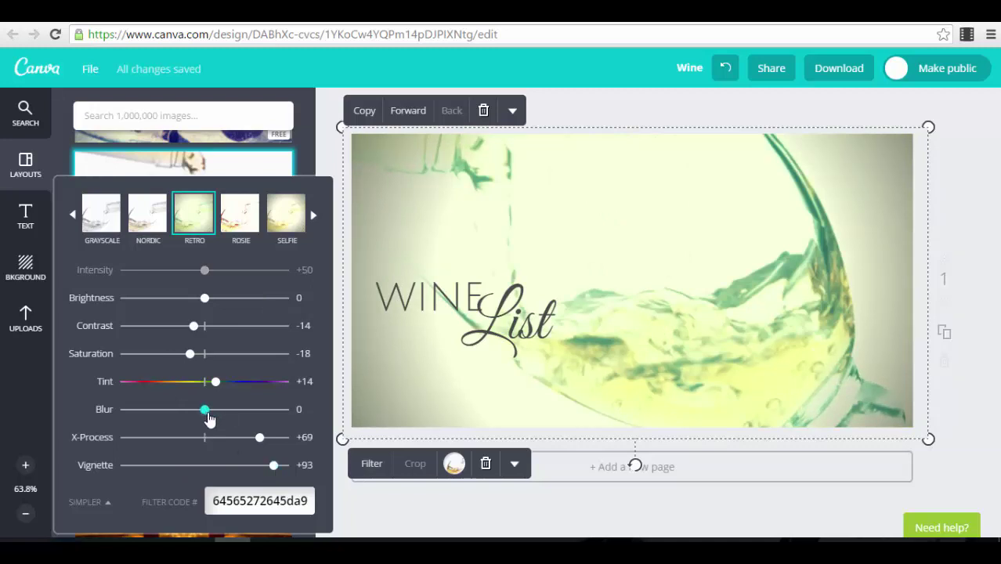
mouse_move(209, 420)
left_mouse_down()
mouse_move(239, 416)
mouse_move(223, 422)
left_mouse_up()
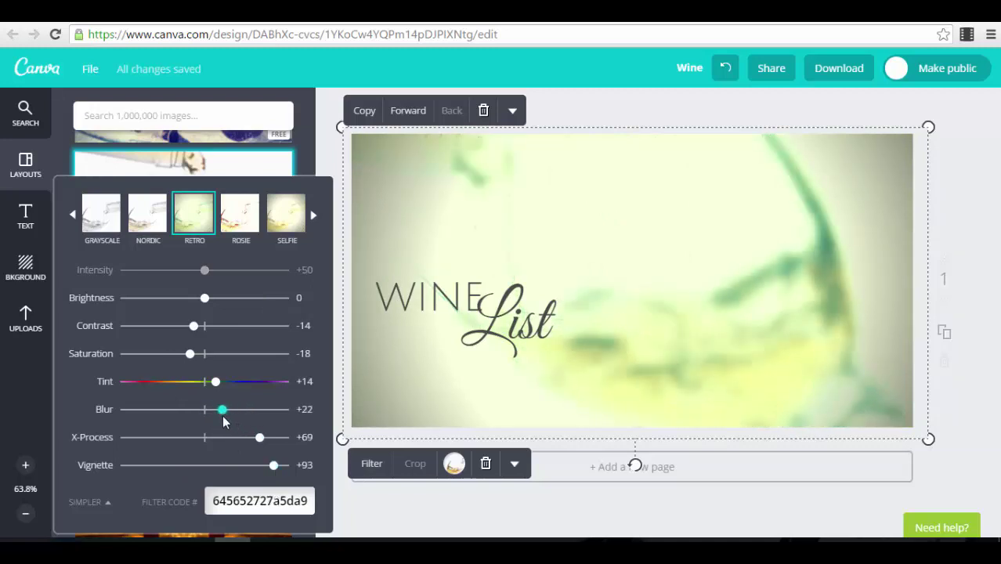
left_click(967, 365)
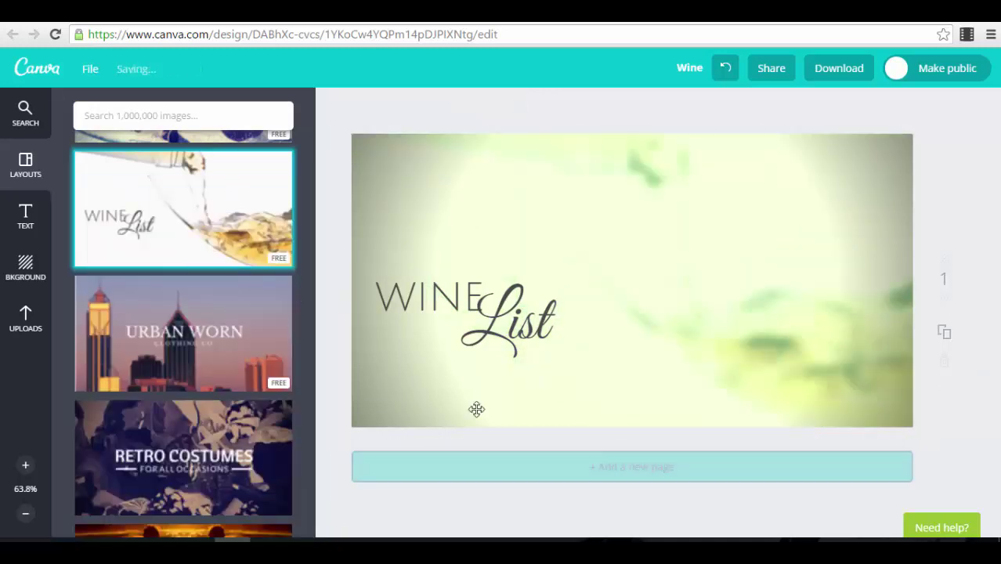
left_click(721, 295)
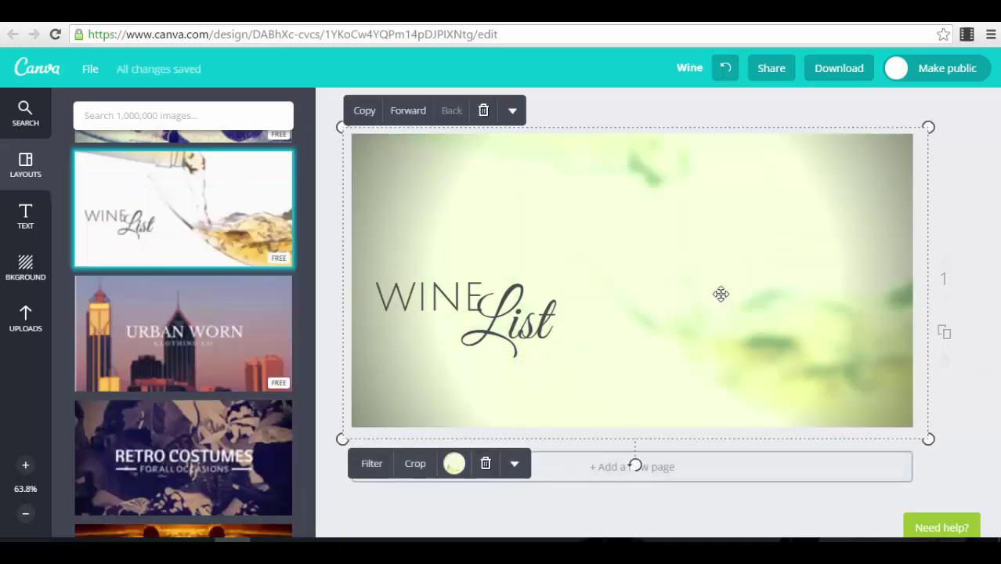
Check the photo's flip and colour options without changing them, then show the background textures.
left_click(515, 464)
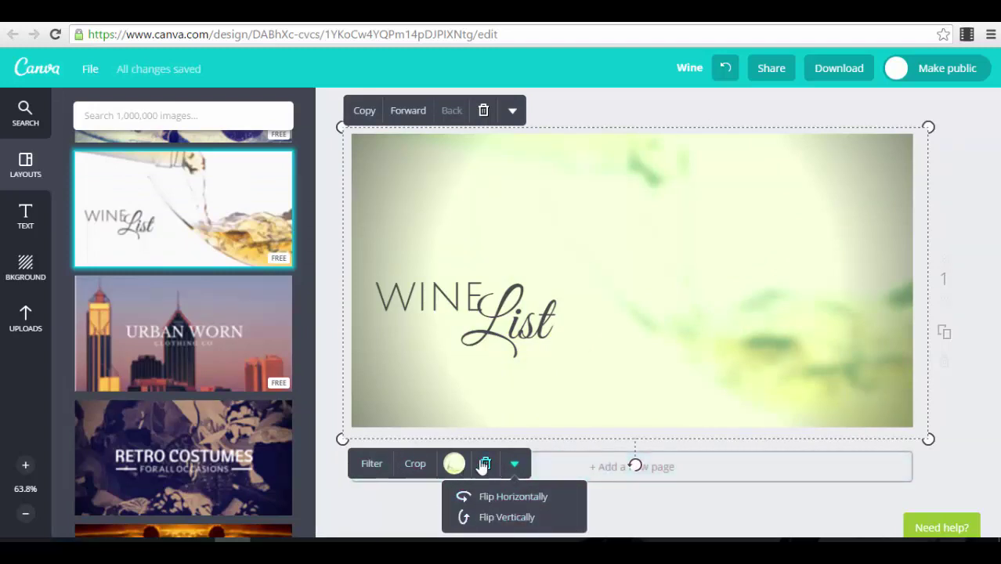
left_click(455, 464)
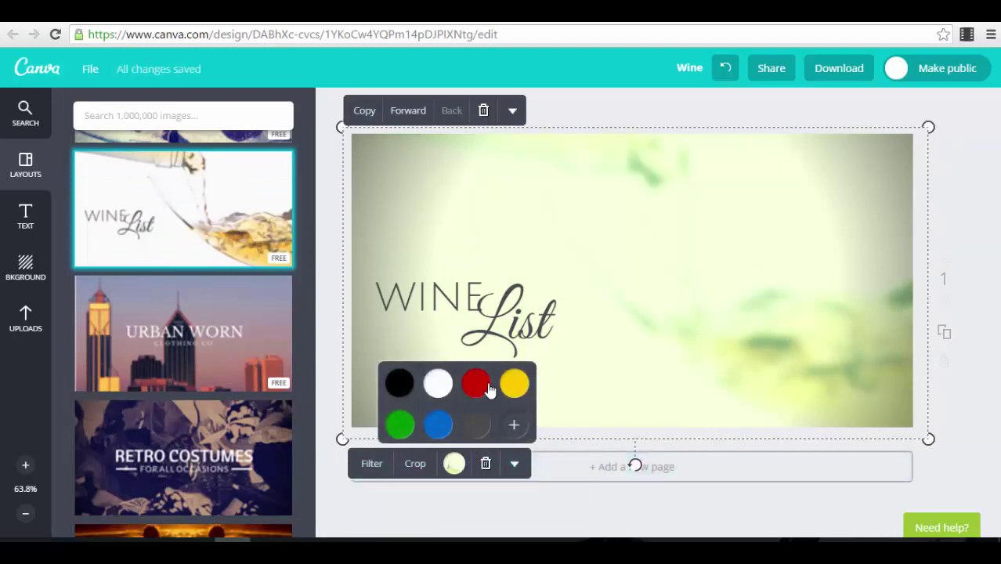
left_click(514, 425)
left_click(983, 429)
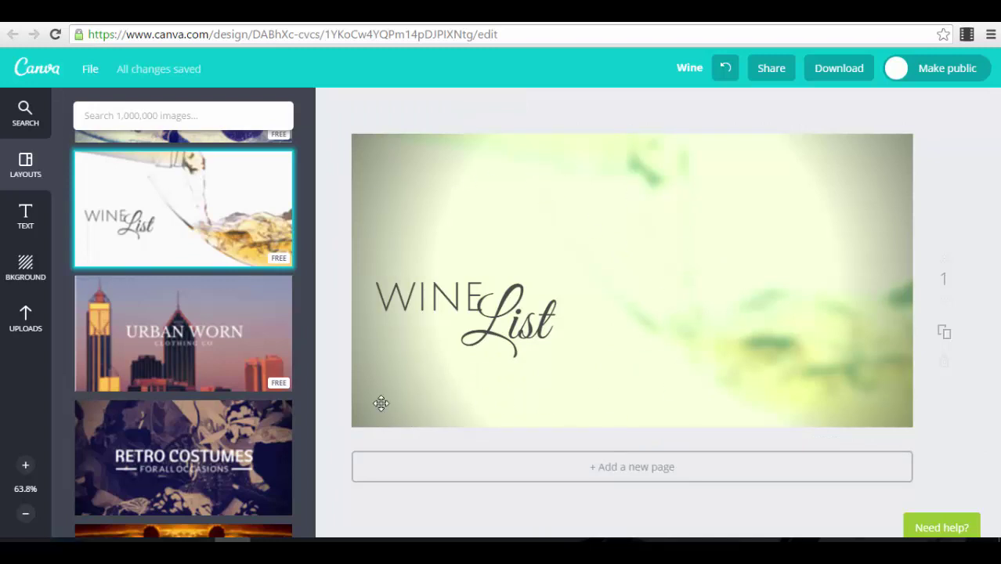
left_click(22, 268)
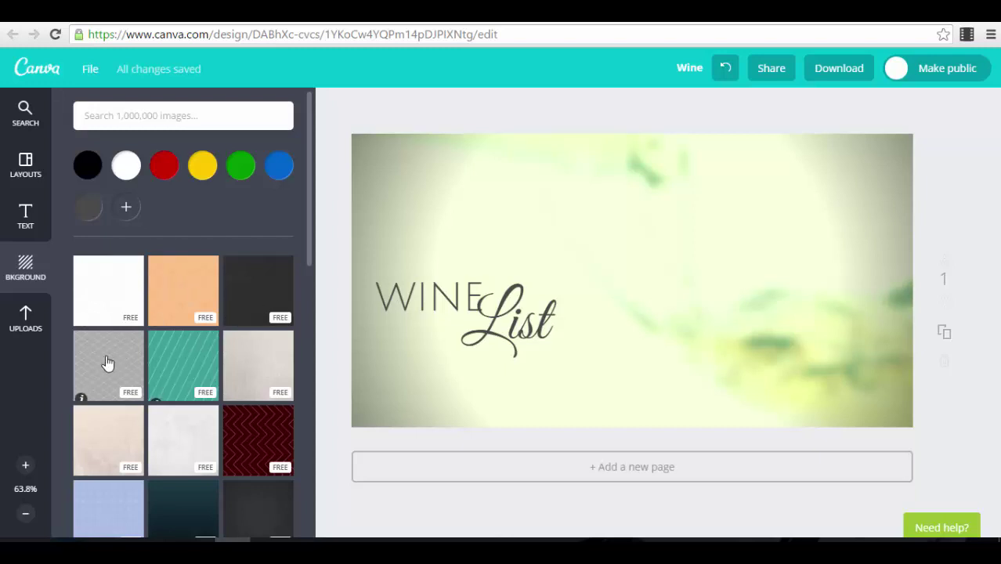
Scroll through the background texture thumbnails, then switch to the previously uploaded images.
scroll(238, 378, "down", 2)
scroll(168, 251, "up", 2)
scroll(159, 423, "down", 7)
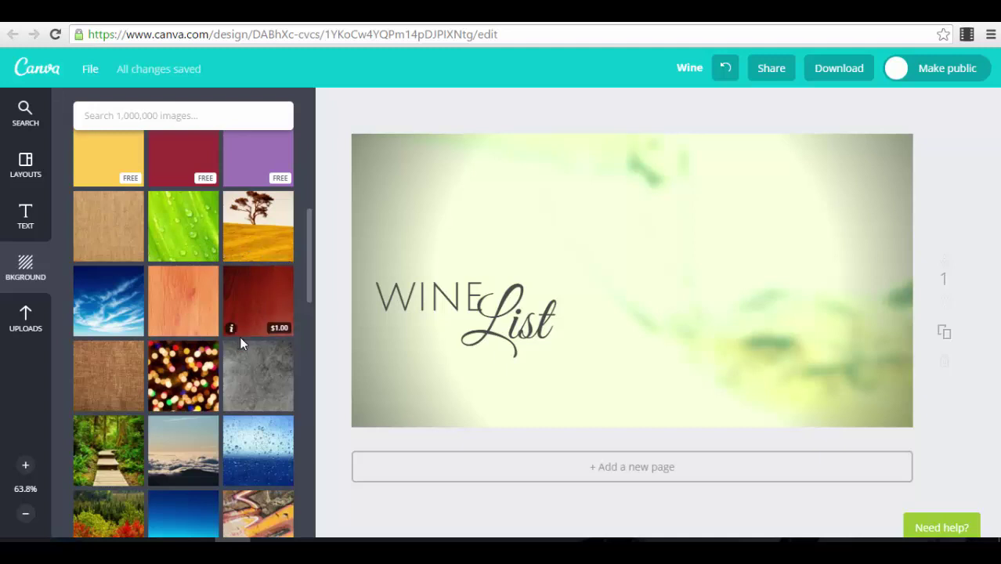
scroll(240, 337, "down", 6)
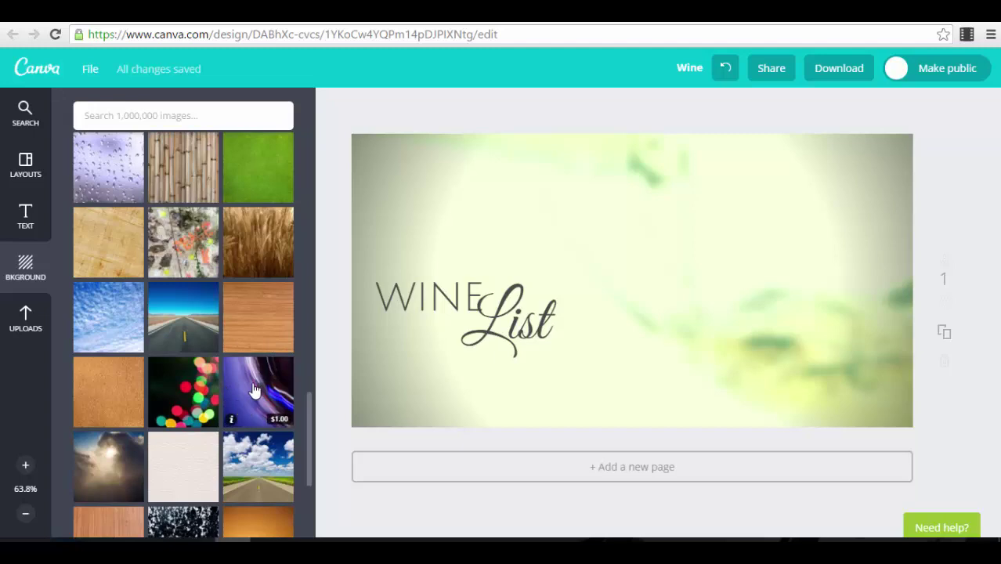
scroll(253, 390, "down", 3)
scroll(255, 380, "up", 10)
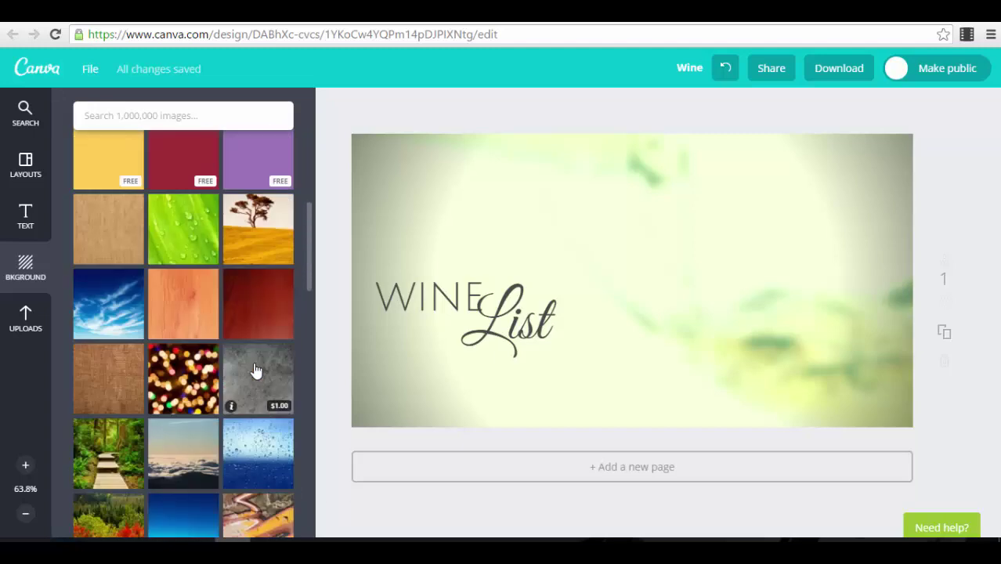
scroll(255, 370, "up", 1)
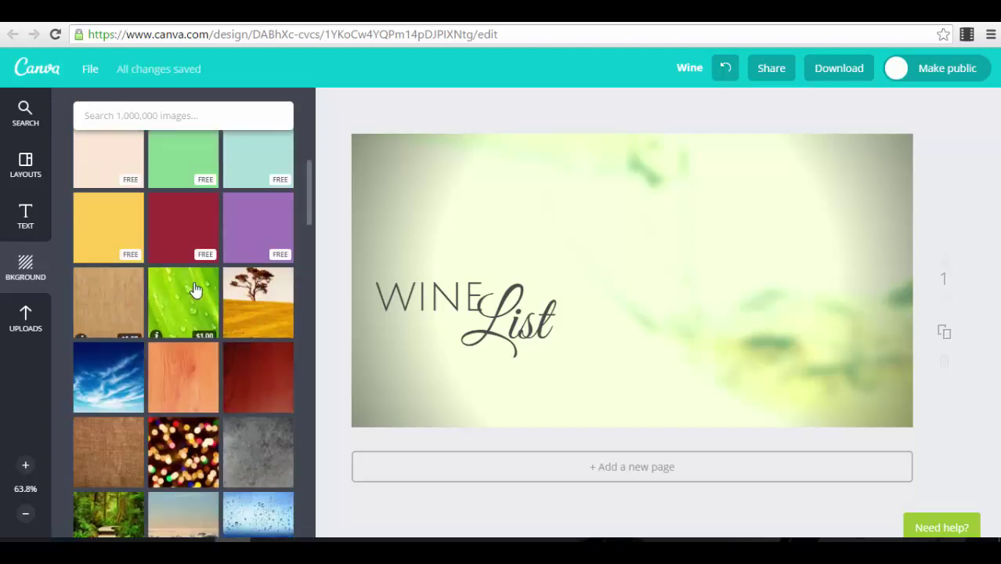
scroll(275, 384, "up", 3)
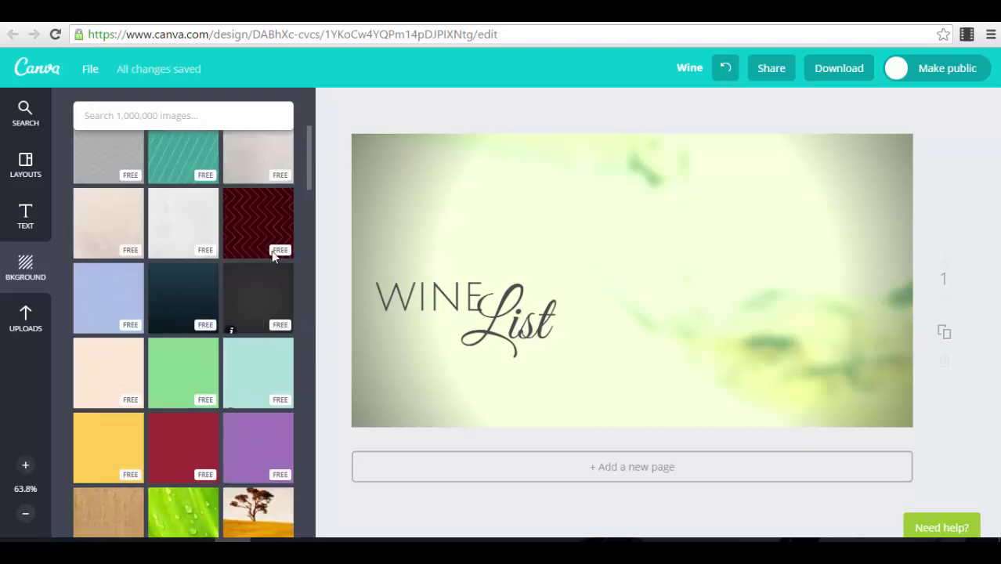
scroll(257, 392, "up", 3)
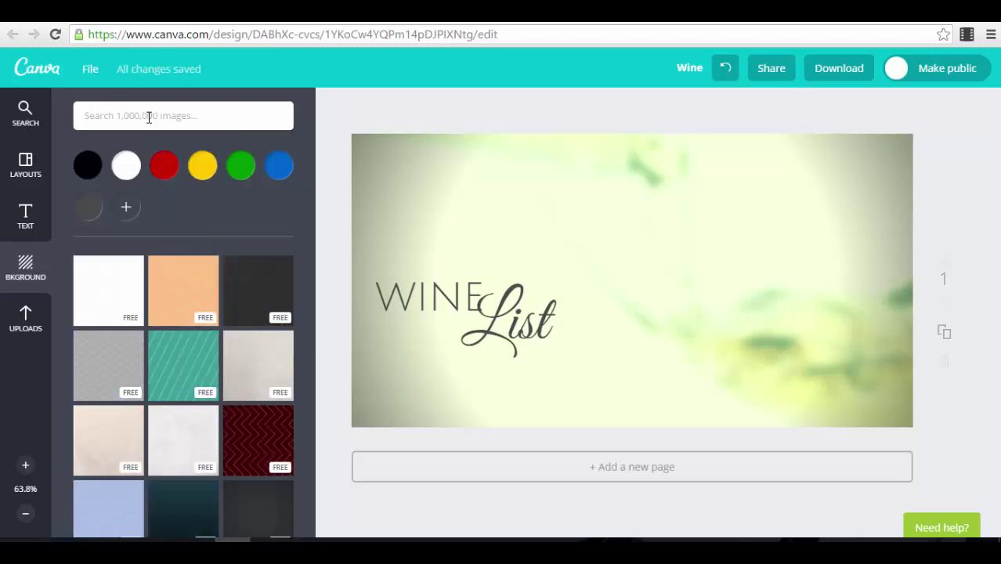
left_click(26, 317)
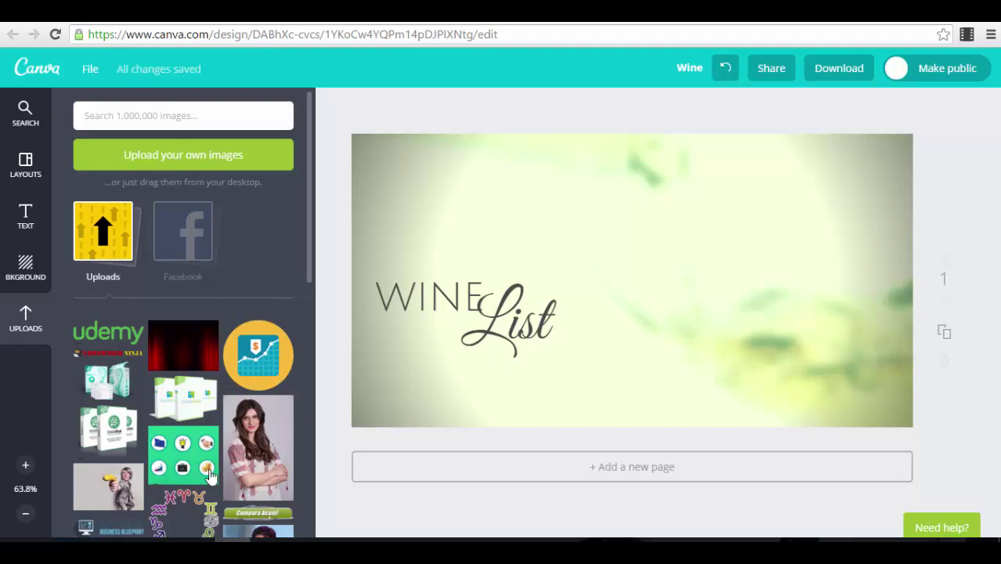
Add the orange chart upload, enlarge it to about 241×241, and drop it onto the background.
left_click(255, 352)
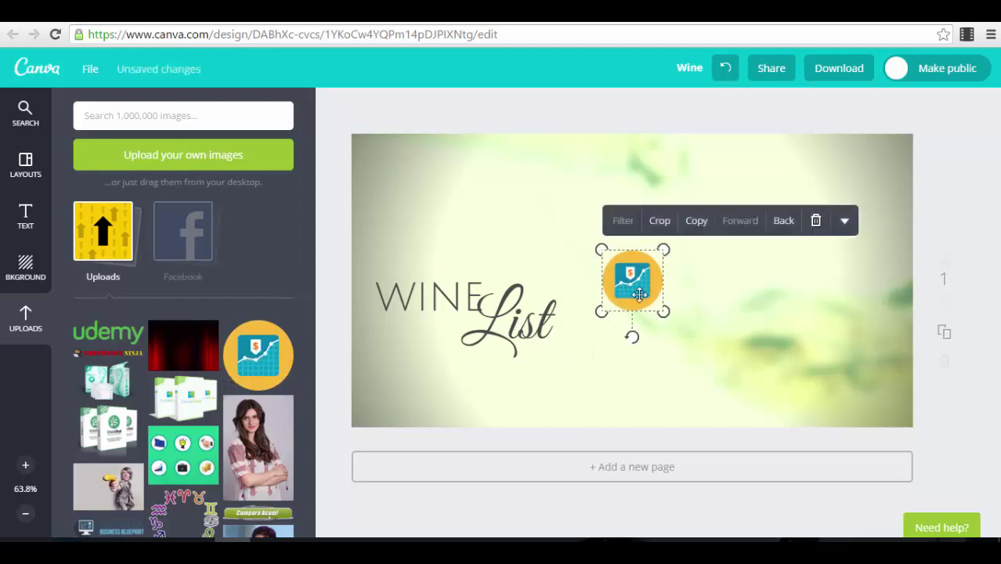
left_click_drag(663, 312, 711, 364)
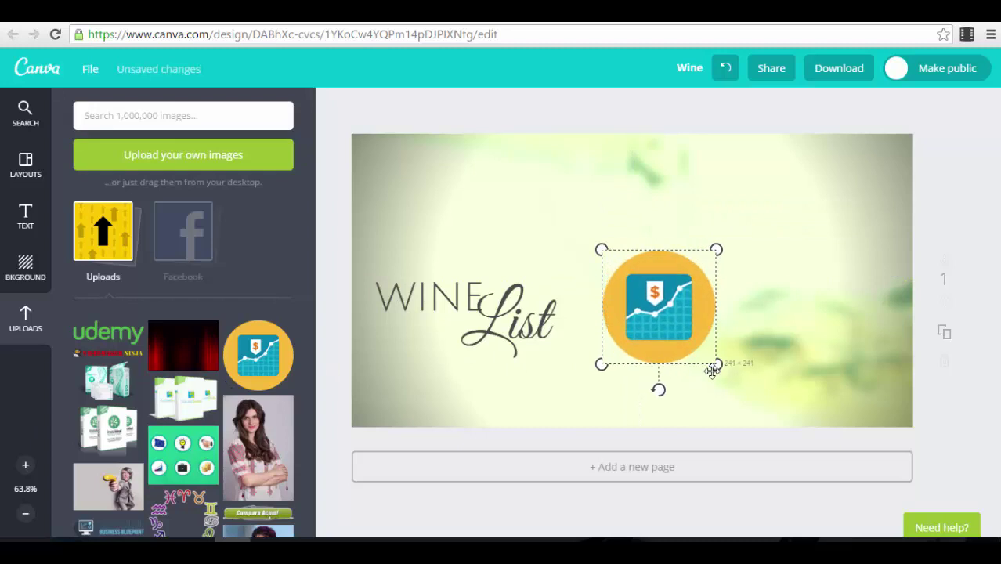
left_click_drag(673, 328, 680, 272)
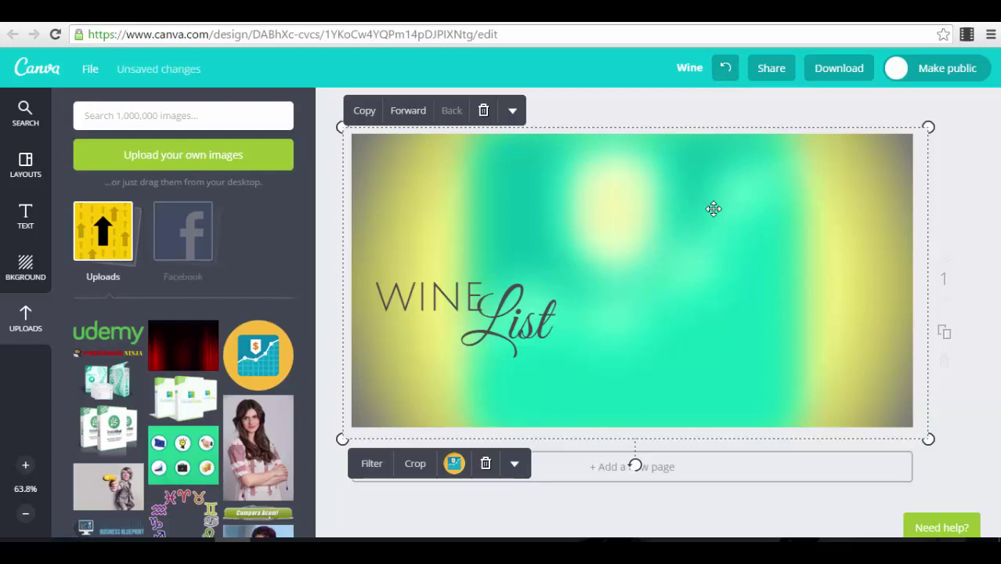
Undo the background replacement so the chart icon sits over the wine-glass photo.
left_click(725, 75)
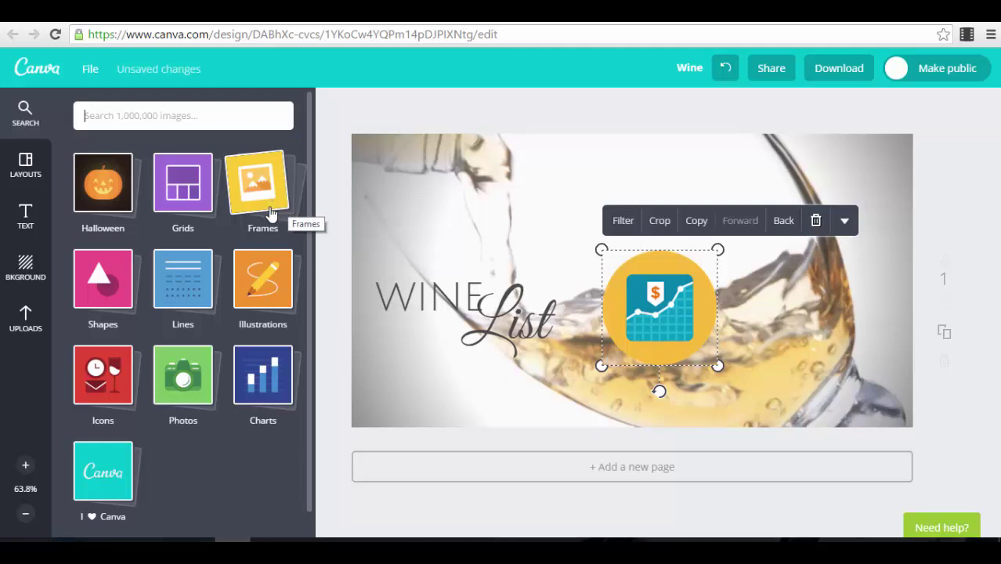
Open the frame designs and delete the orange chart icon from the page.
left_click(241, 200)
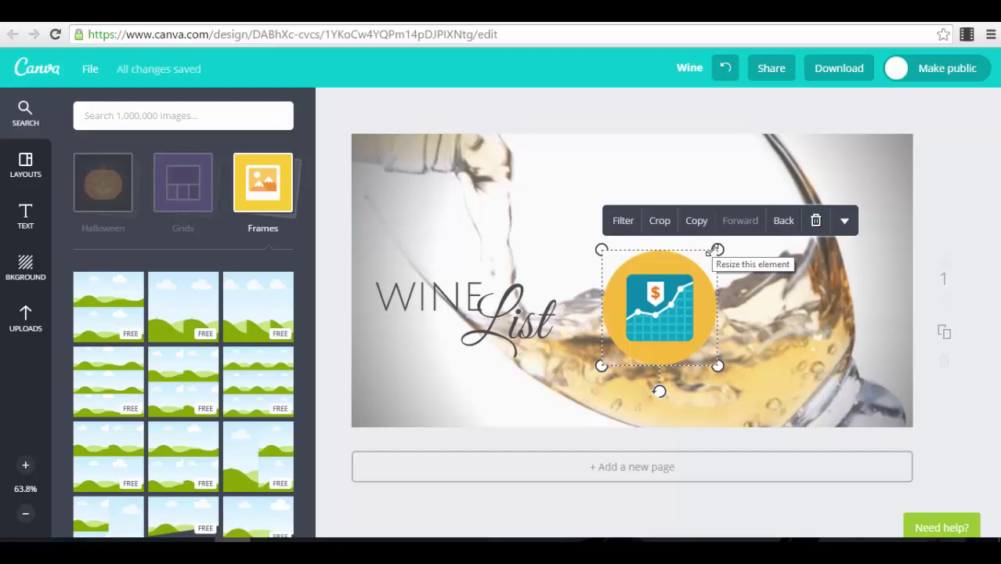
left_click(815, 220)
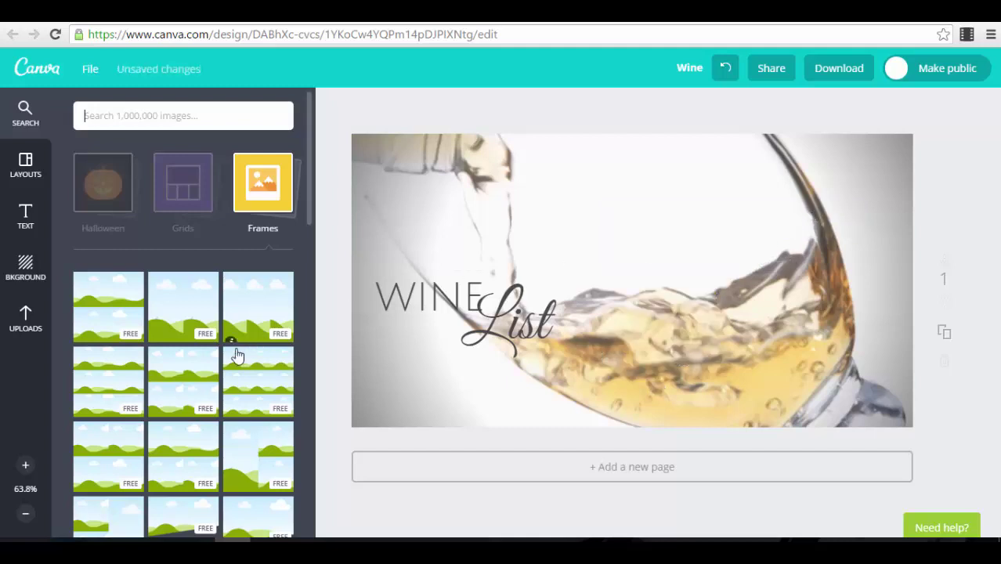
Add a circle frame on the right, fill it with the woman's portrait, then delete it.
scroll(231, 368, "down", 2)
scroll(228, 382, "down", 5)
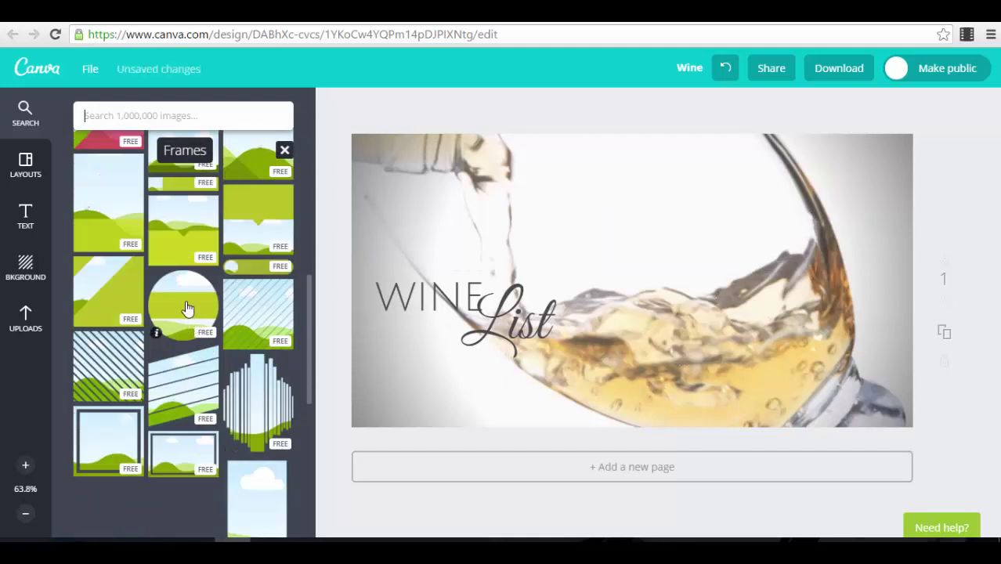
left_click(187, 304)
left_click_drag(563, 271, 751, 360)
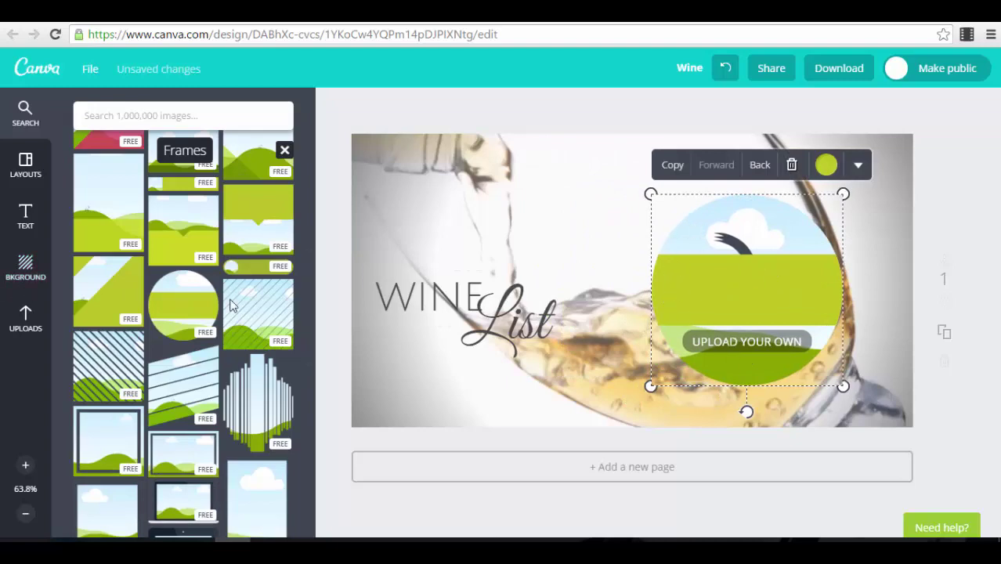
left_click(29, 315)
scroll(270, 311, "down", 3)
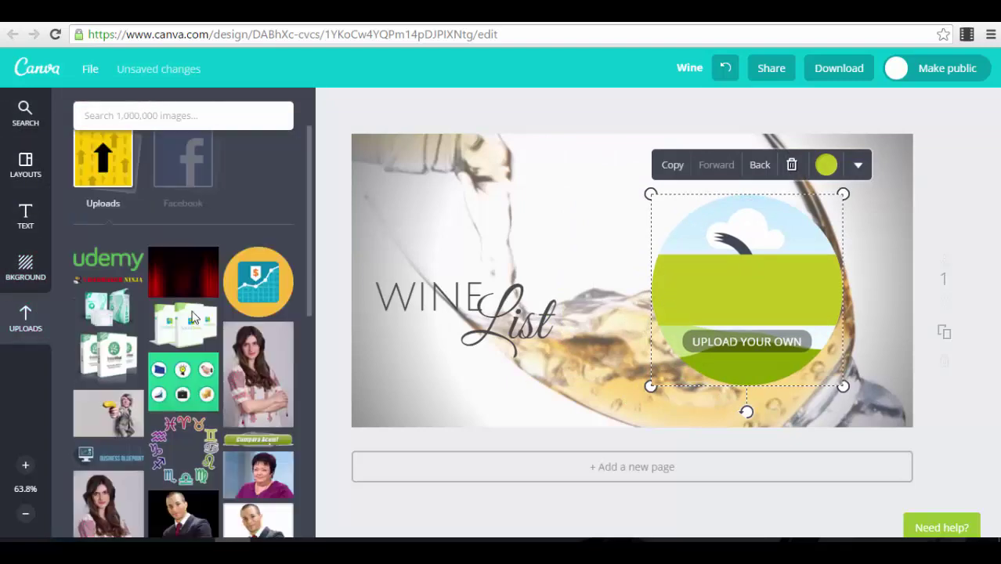
left_click_drag(270, 305, 764, 263)
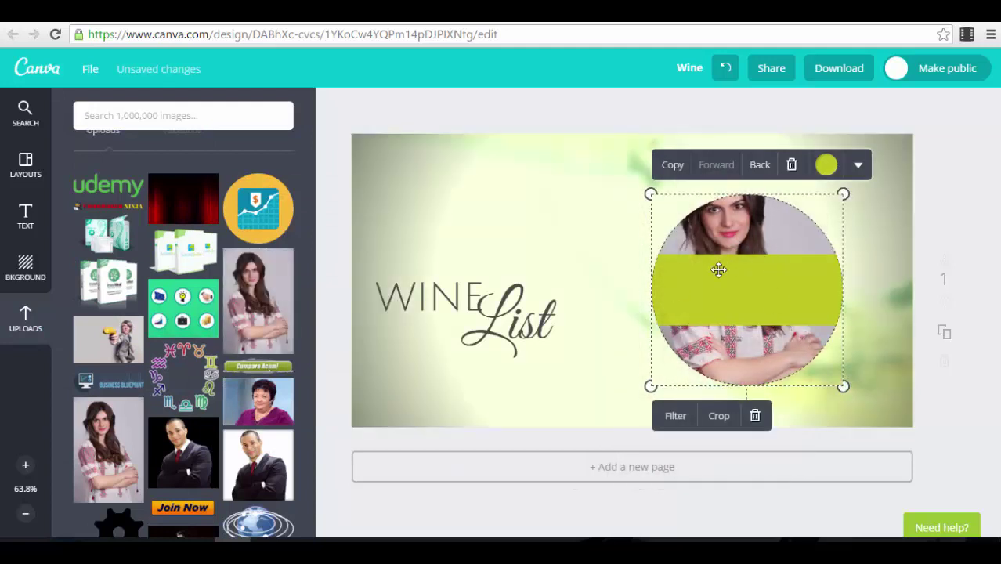
left_click(792, 165)
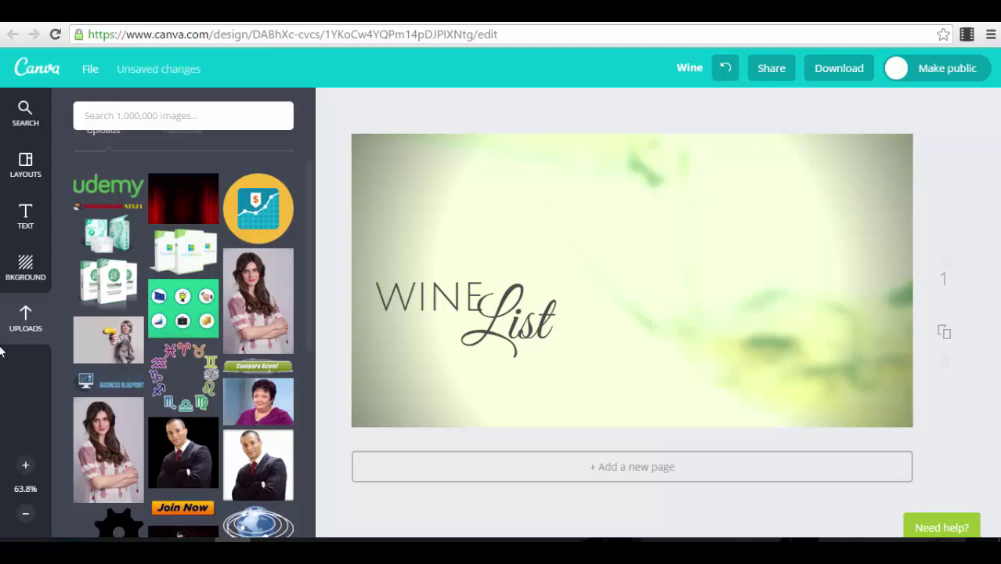
Look through the Frames list, then scroll the Grids layouts and close them without adding any.
left_click(23, 134)
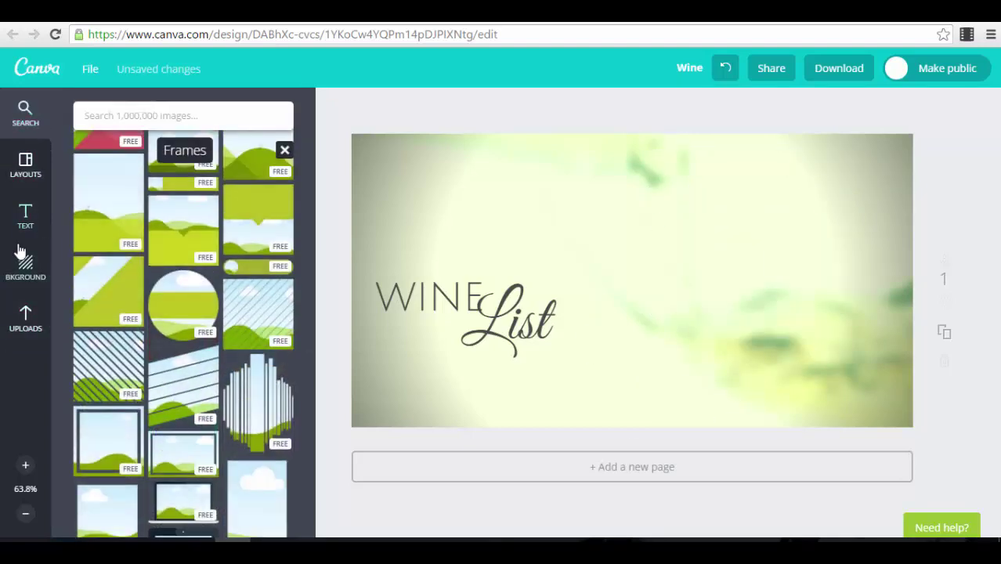
left_click(284, 150)
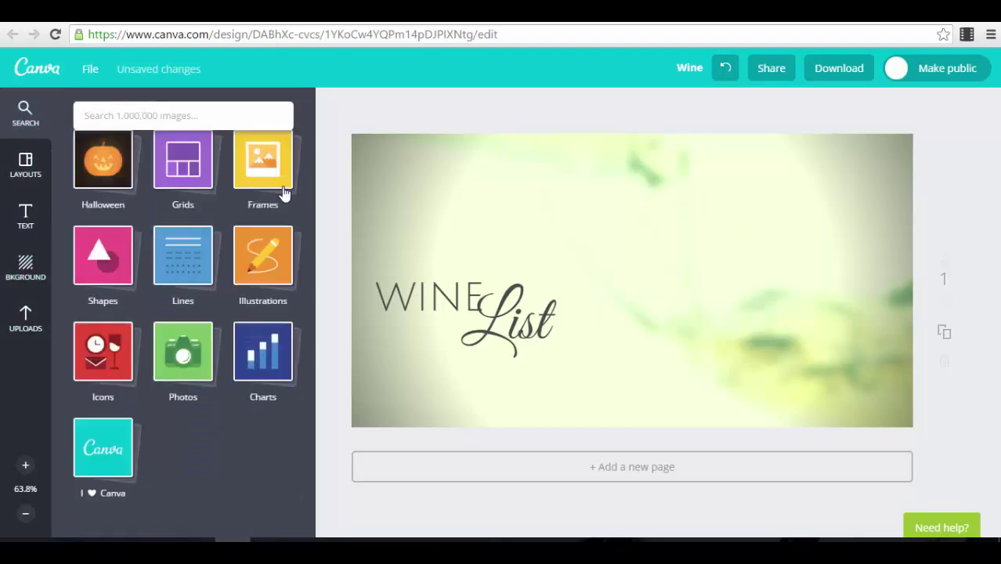
left_click(181, 188)
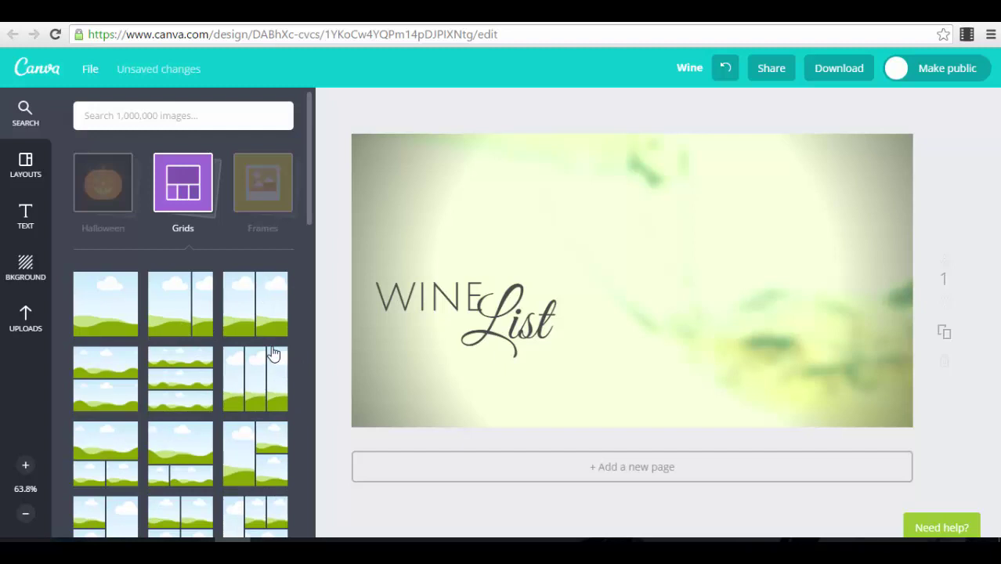
scroll(231, 376, "down", 10)
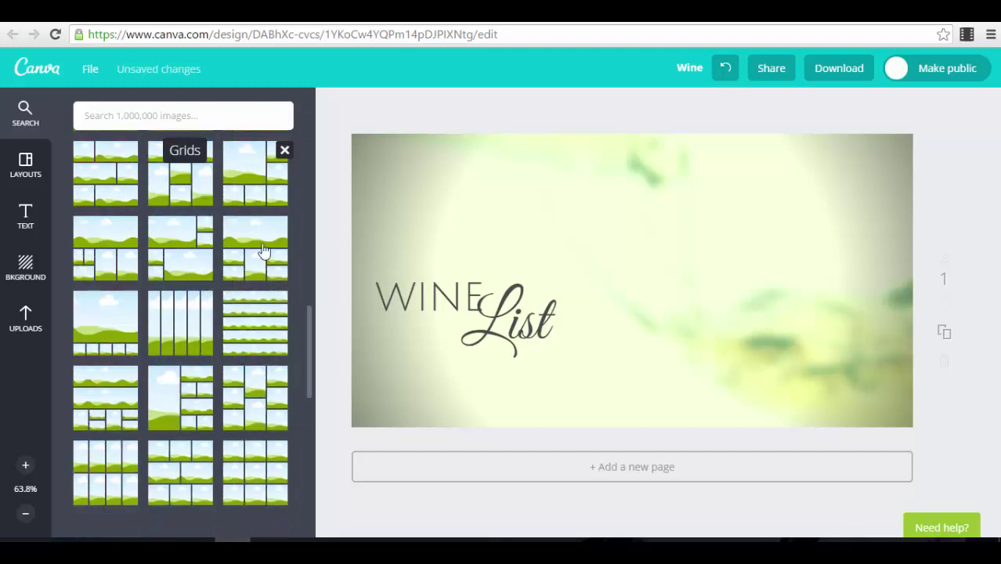
scroll(259, 266, "up", 5)
left_click(284, 161)
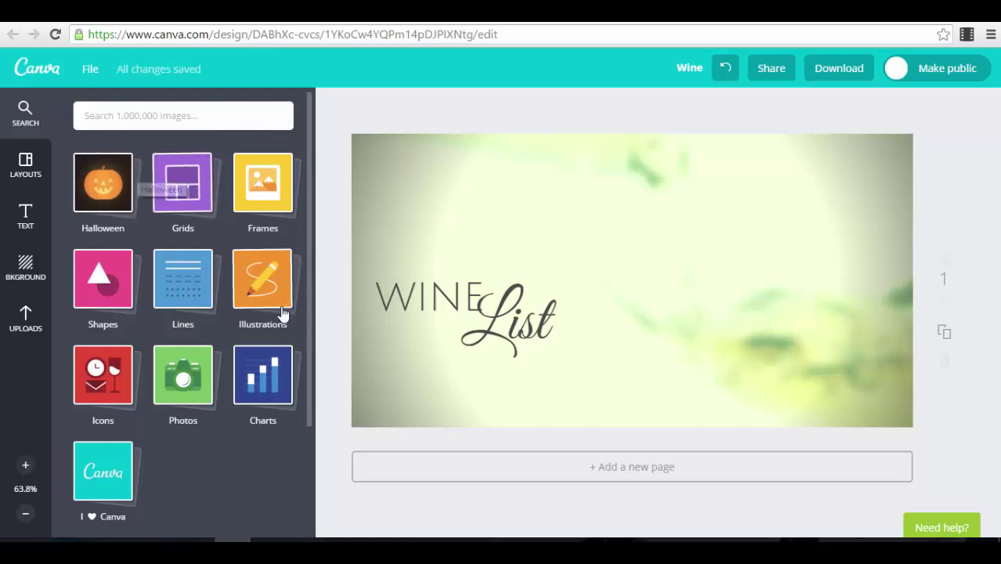
Browse the Illustrations category and add the globe illustration to the page.
left_click(269, 276)
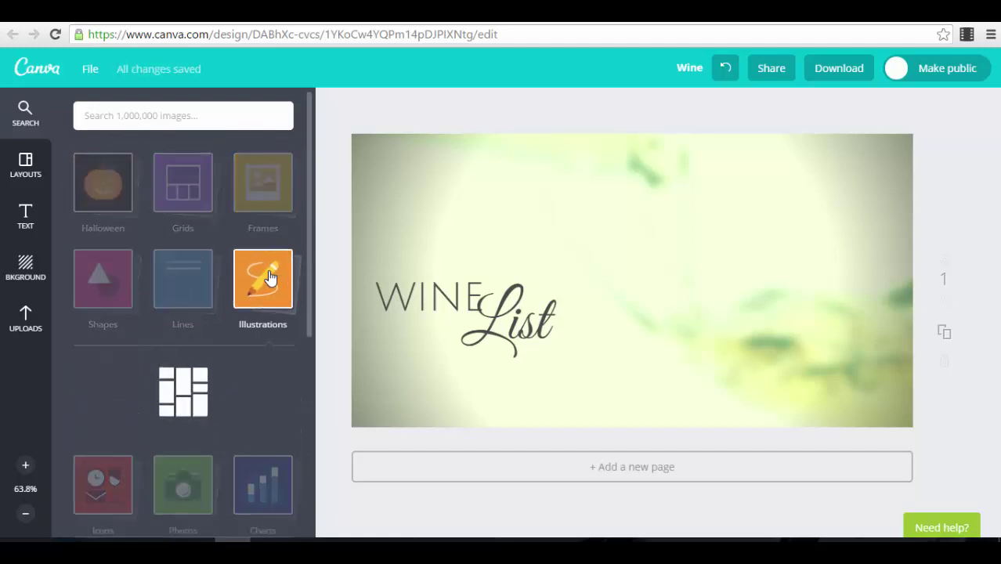
scroll(245, 384, "down", 1)
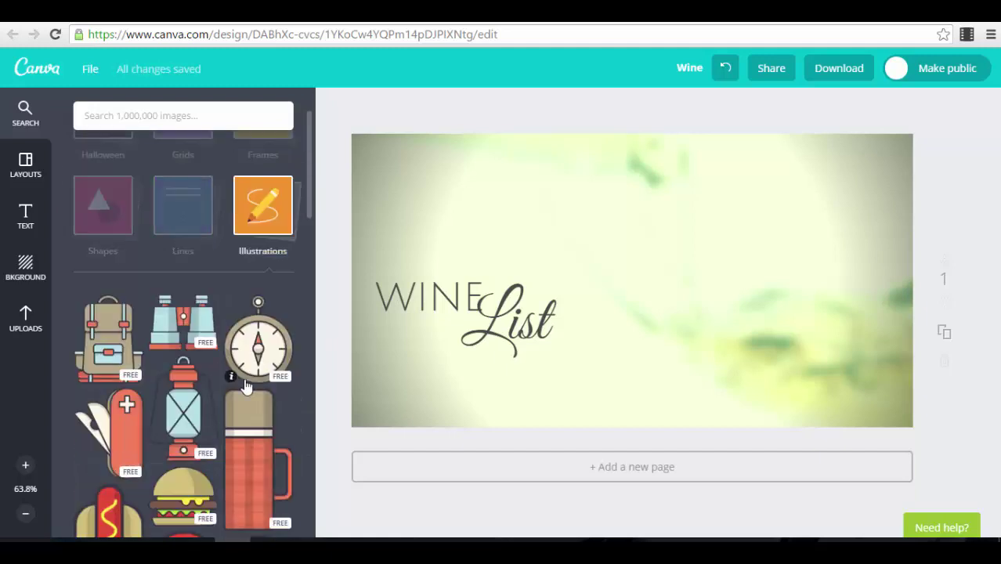
scroll(270, 349, "down", 2)
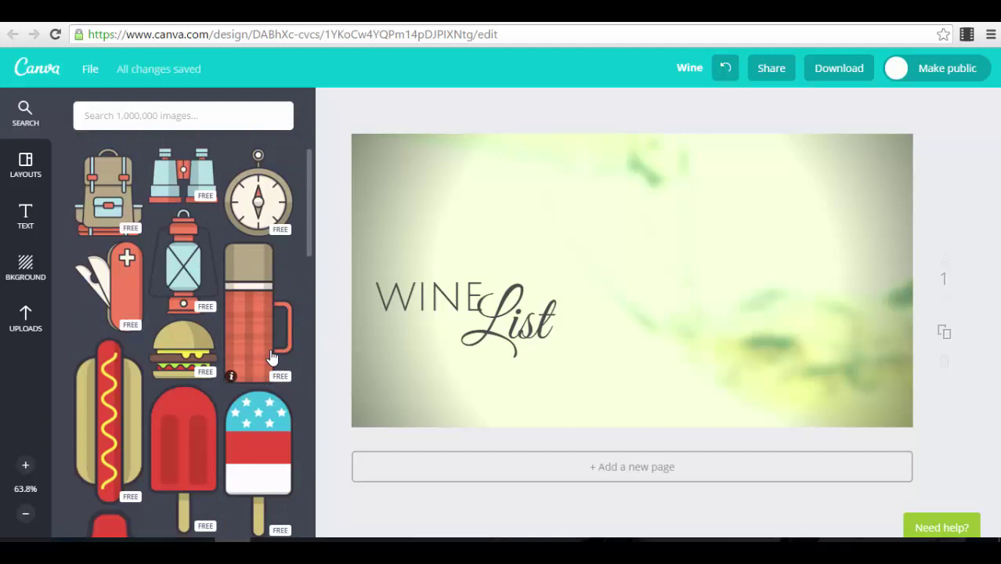
scroll(225, 313, "down", 12)
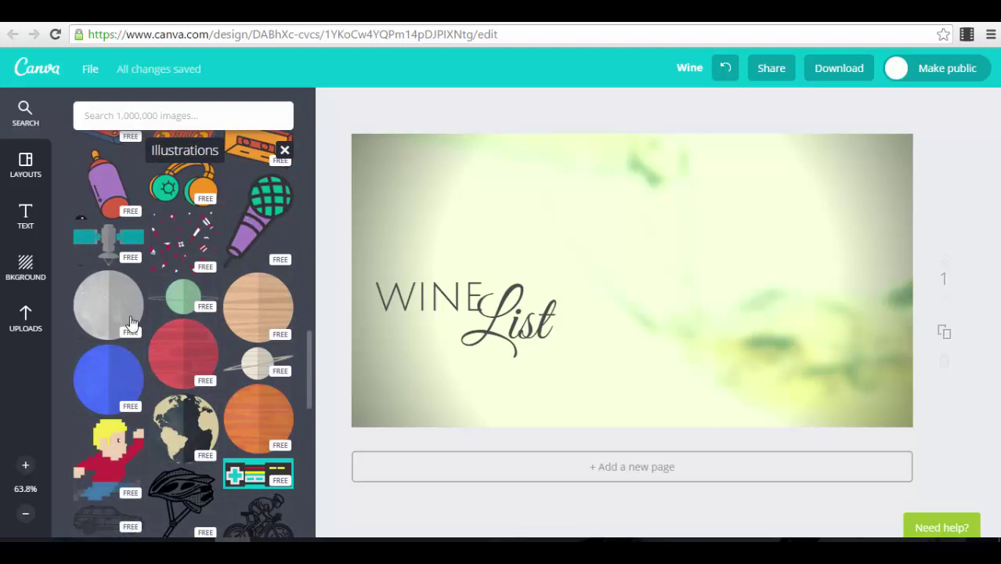
scroll(196, 304, "down", 3)
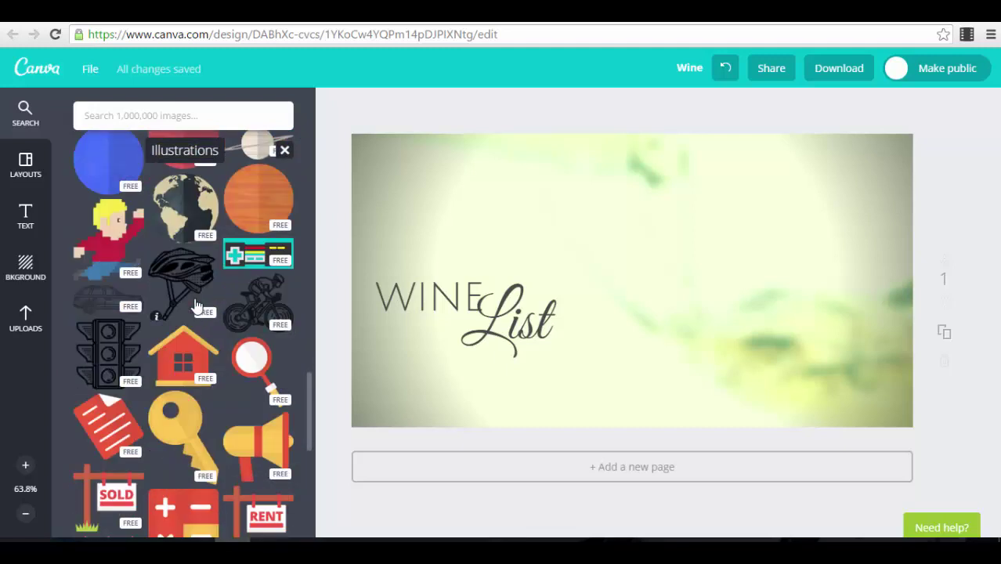
left_click(188, 210)
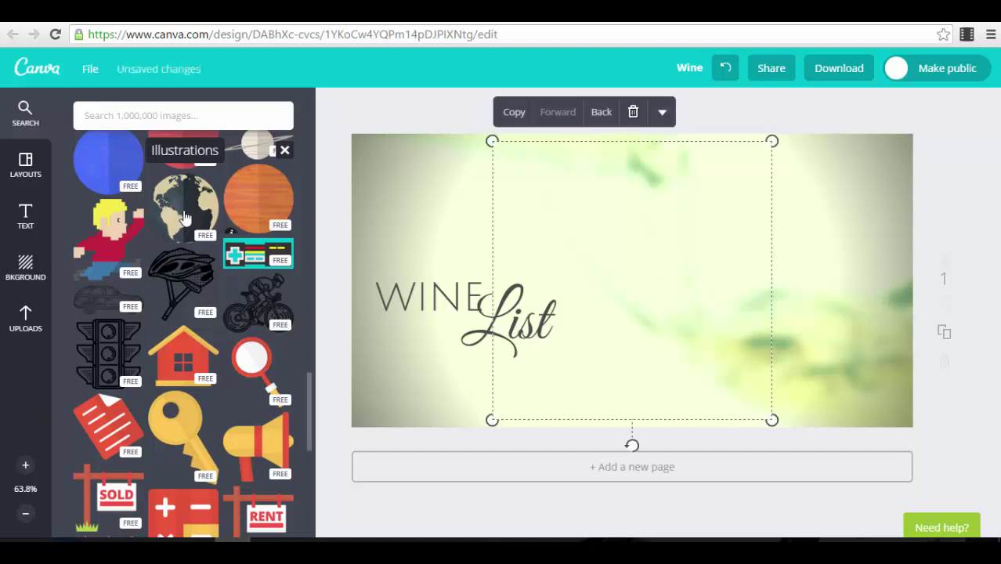
Try the globe in a few spots on the right of the page, then delete it.
left_click_drag(659, 224, 797, 246)
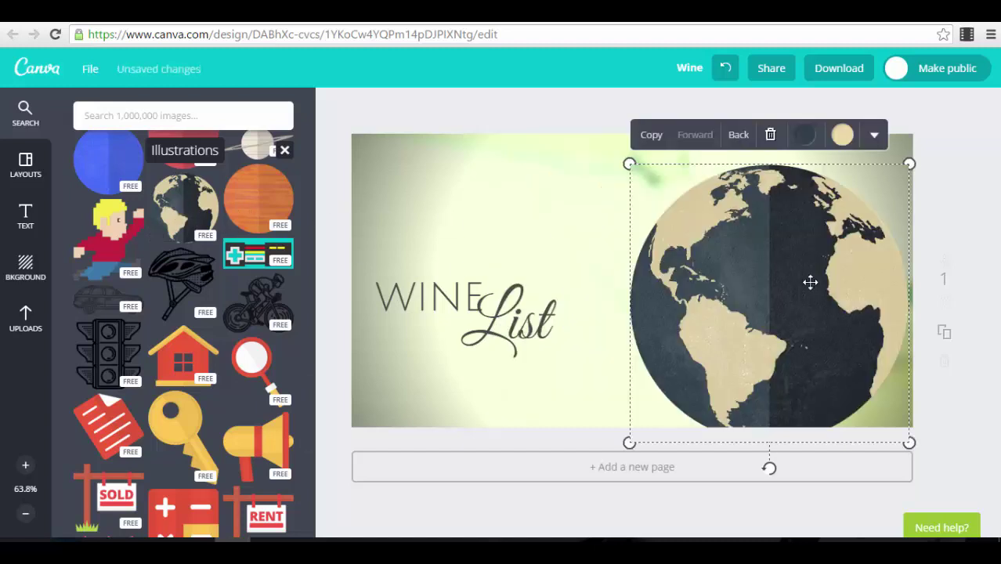
left_click_drag(810, 282, 759, 267)
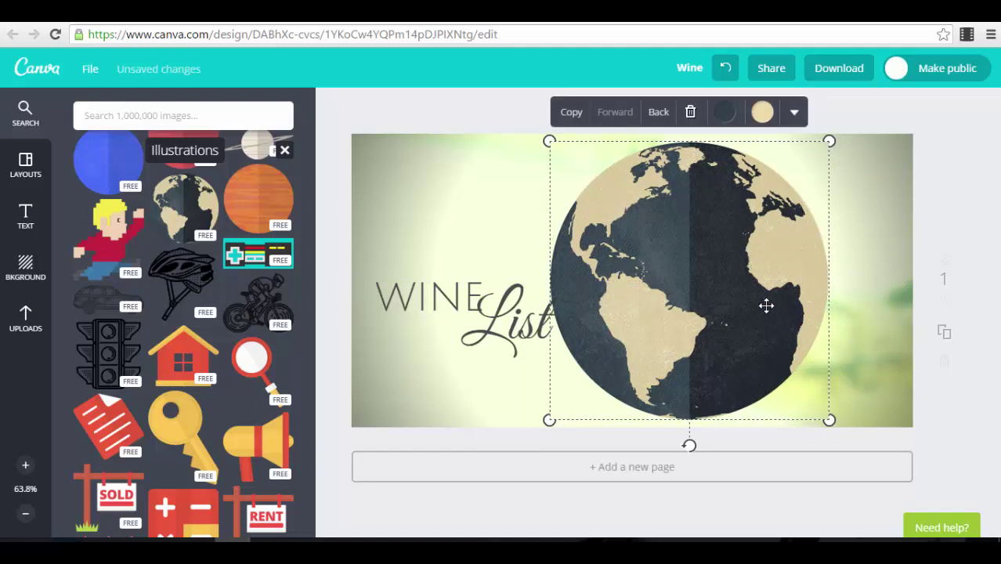
left_click(691, 112)
Scroll the elements panel and collapse Illustrations back to the full category tiles.
scroll(155, 310, "down", 3)
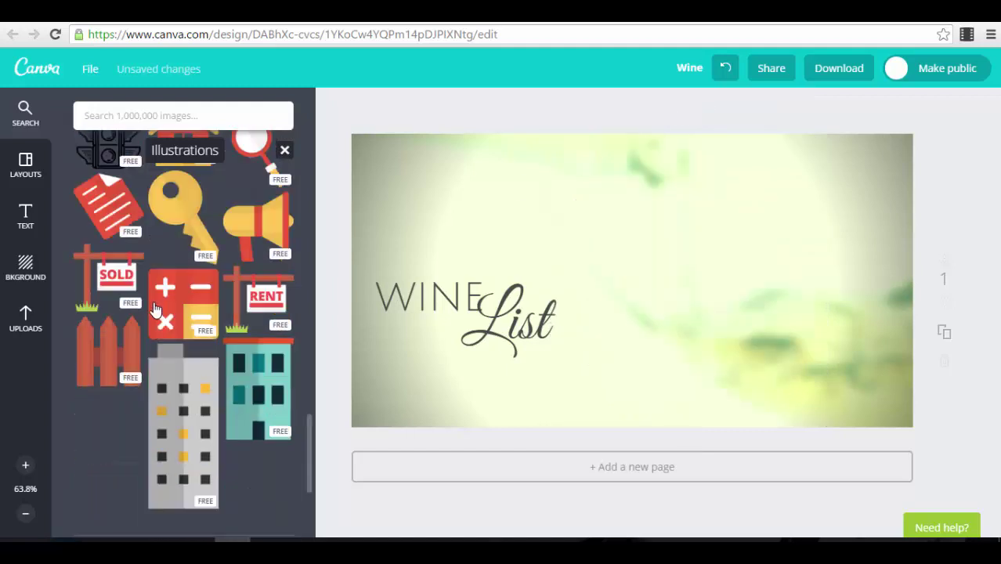
scroll(155, 310, "down", 3)
left_click(155, 118)
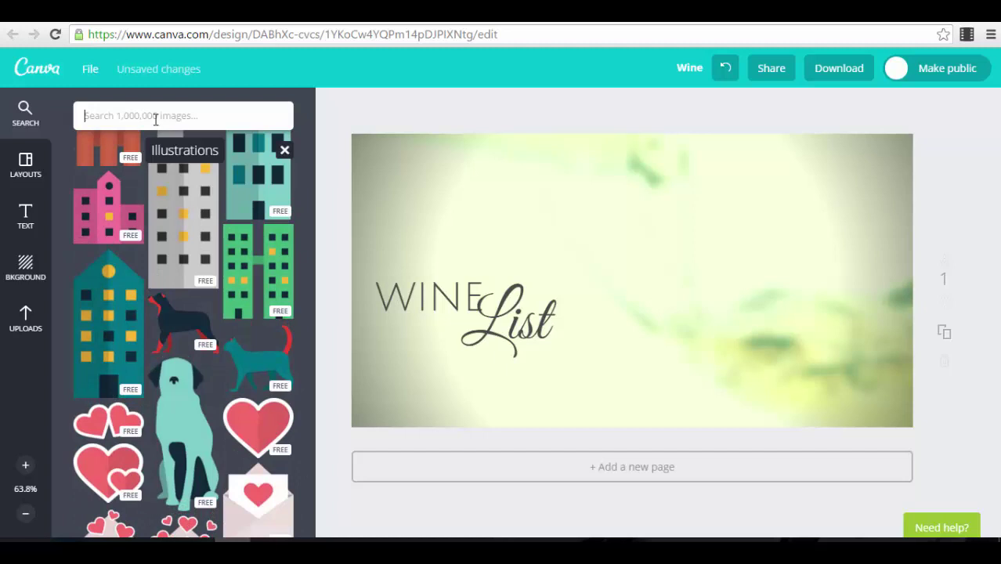
scroll(220, 323, "down", 10)
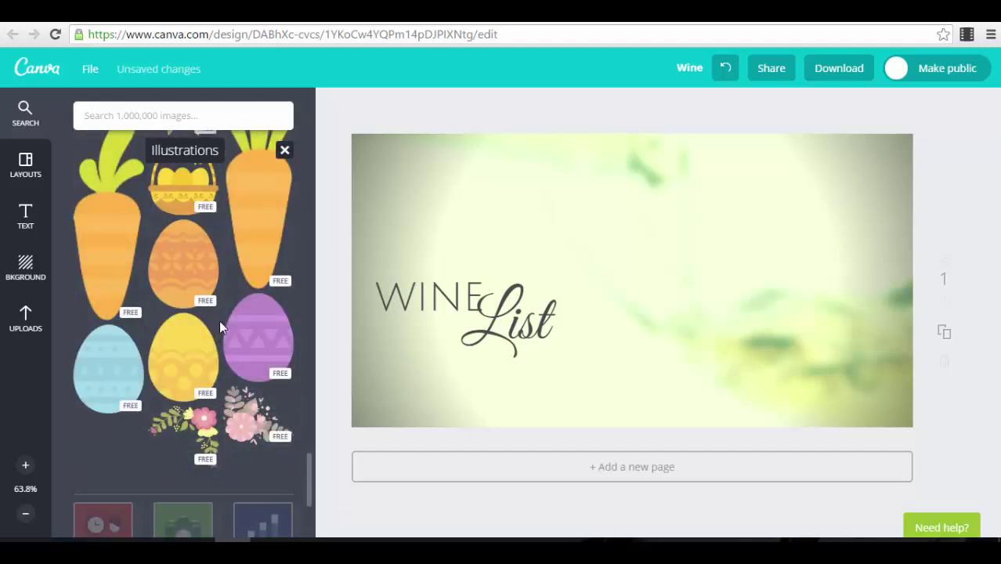
scroll(220, 320, "down", 5)
scroll(208, 341, "down", 2)
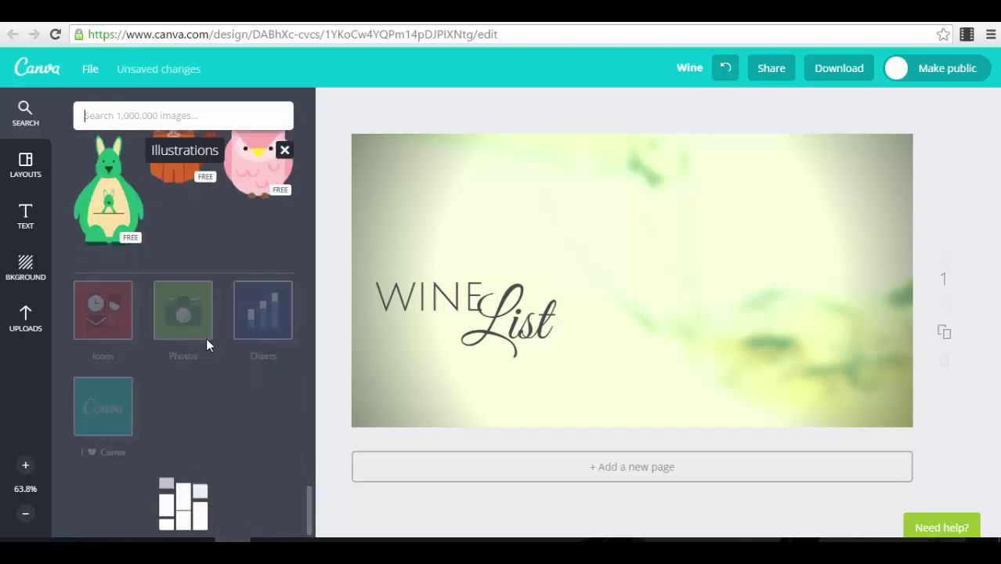
scroll(200, 342, "down", 3)
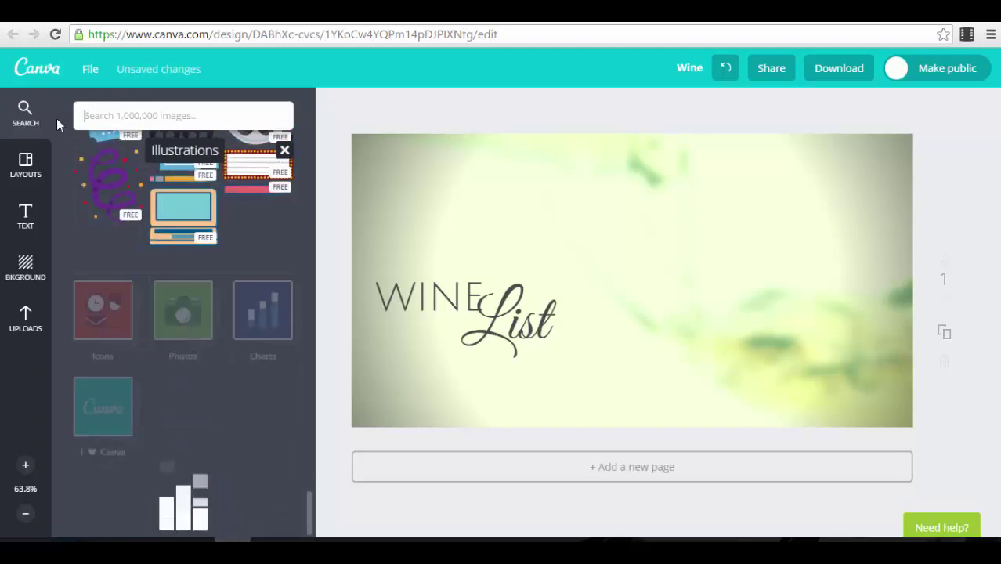
left_click(32, 112)
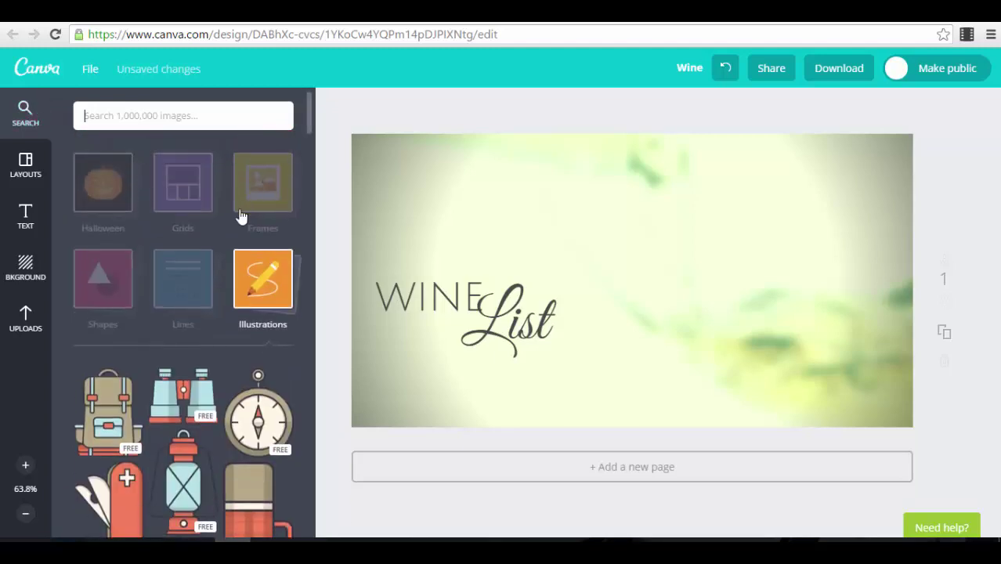
left_click(232, 340)
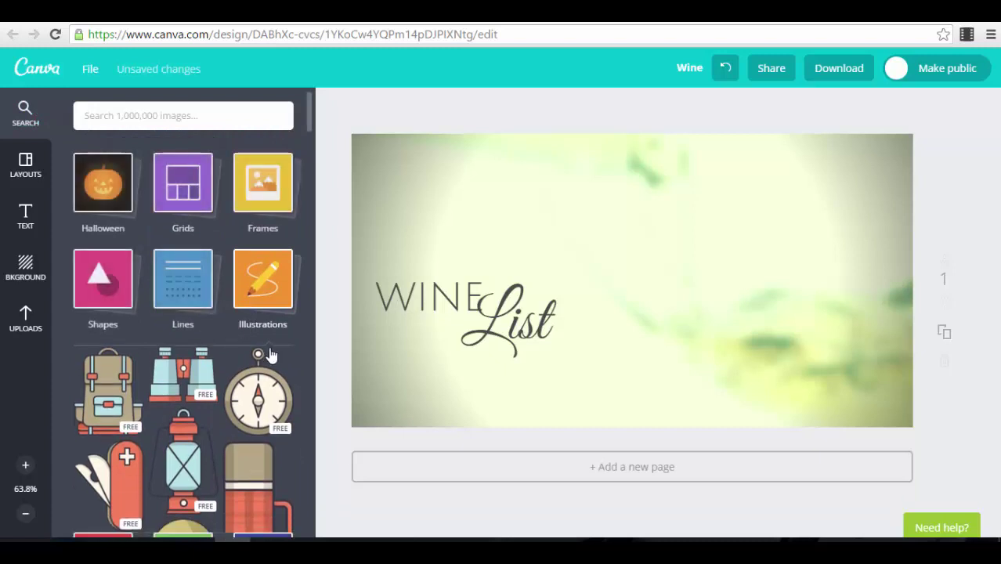
left_click(103, 279)
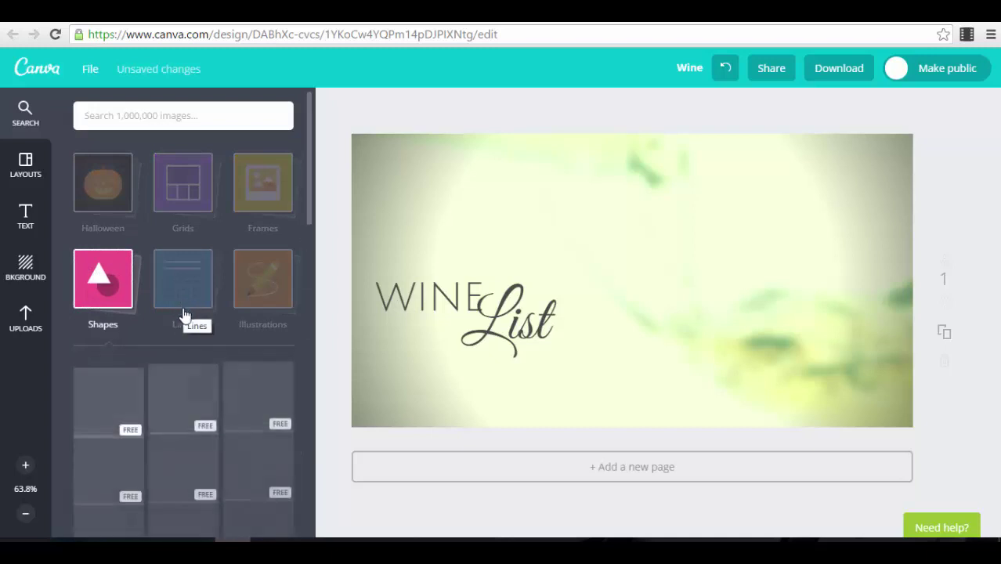
scroll(259, 481, "down", 3)
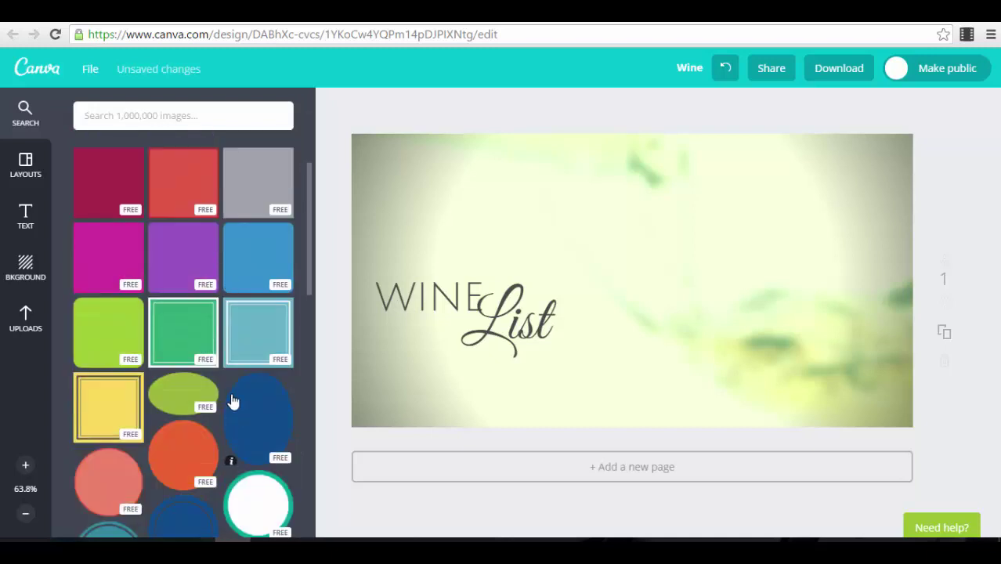
scroll(156, 347, "up", 2)
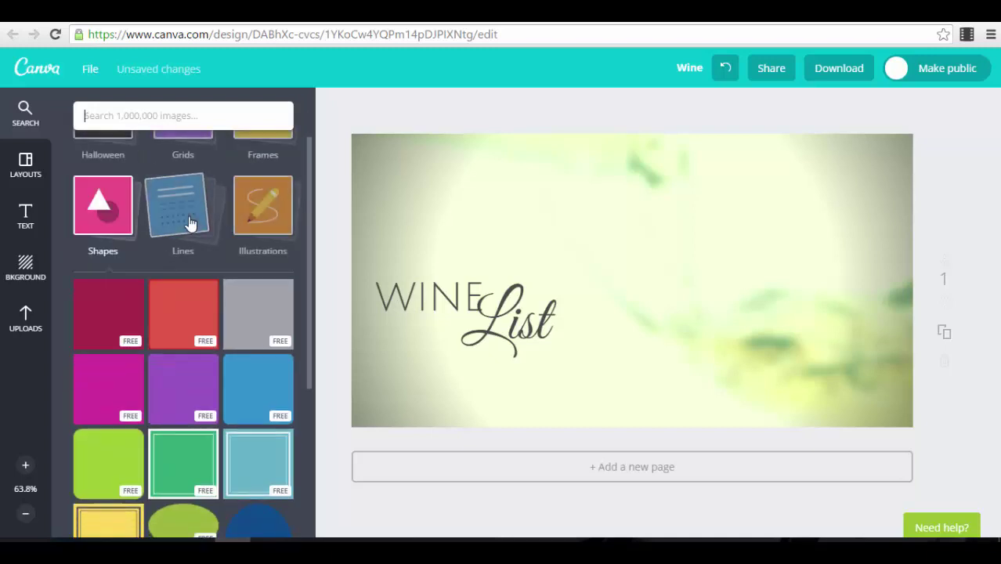
left_click(191, 218)
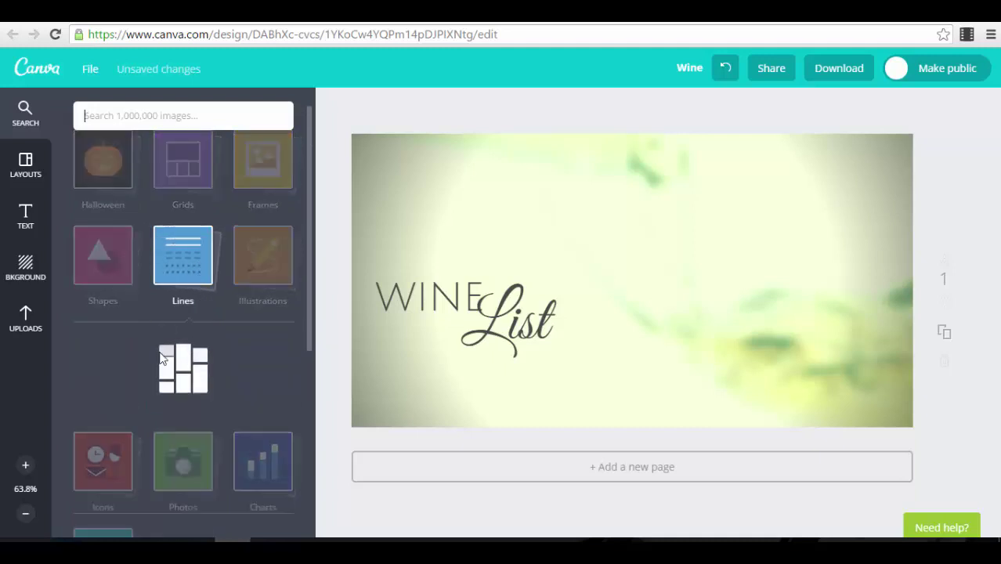
scroll(119, 314, "down", 1)
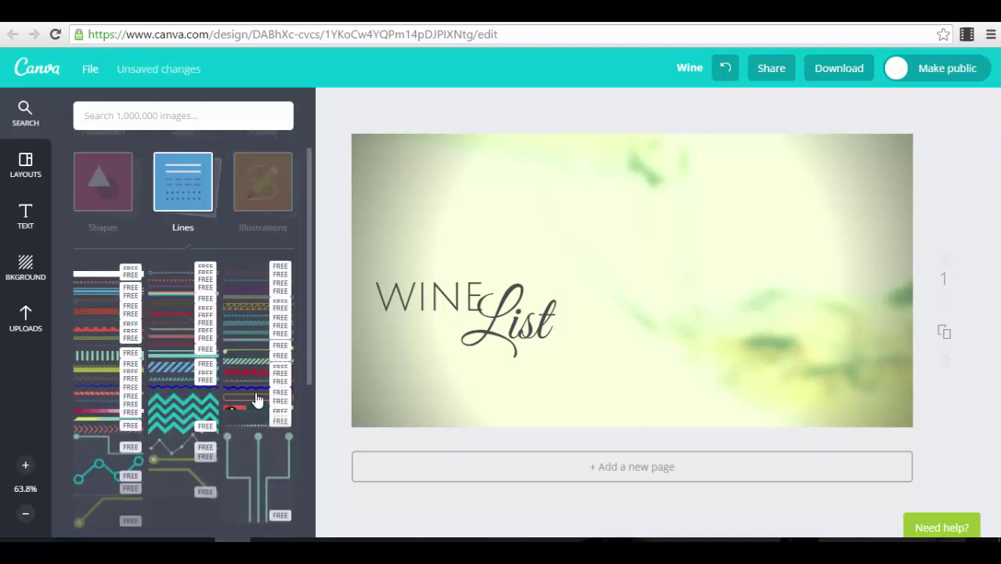
scroll(203, 369, "down", 3)
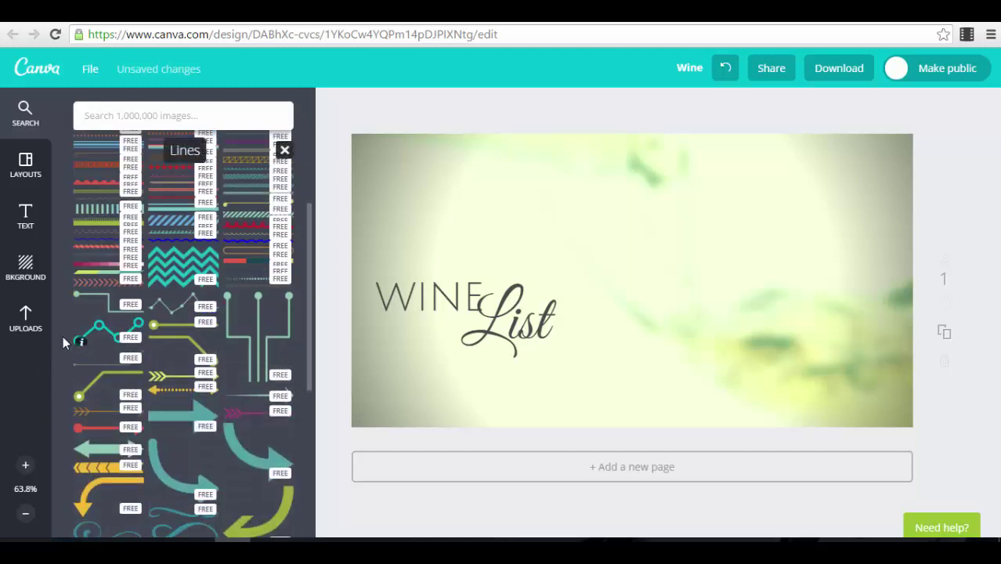
scroll(216, 361, "down", 1)
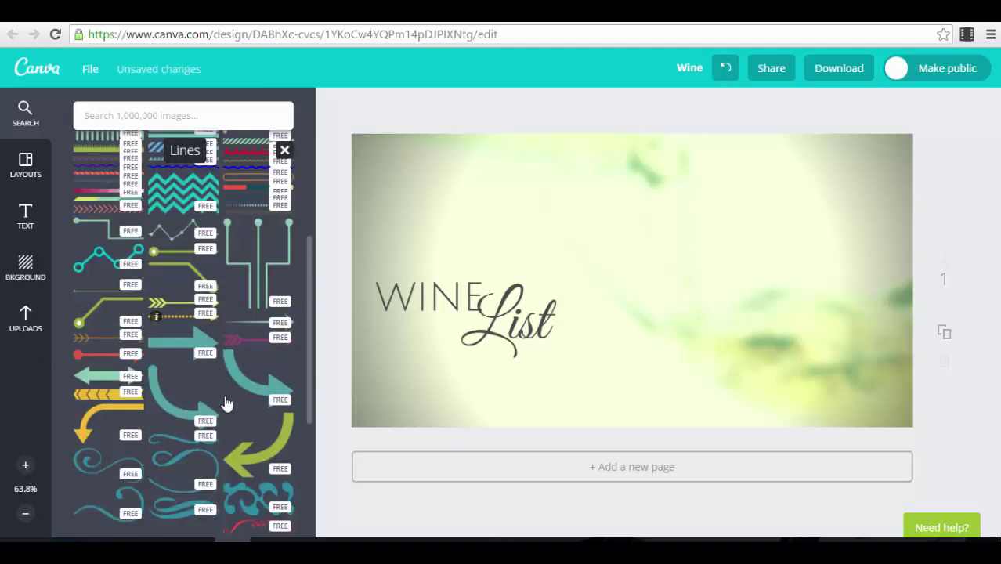
scroll(236, 431, "down", 2)
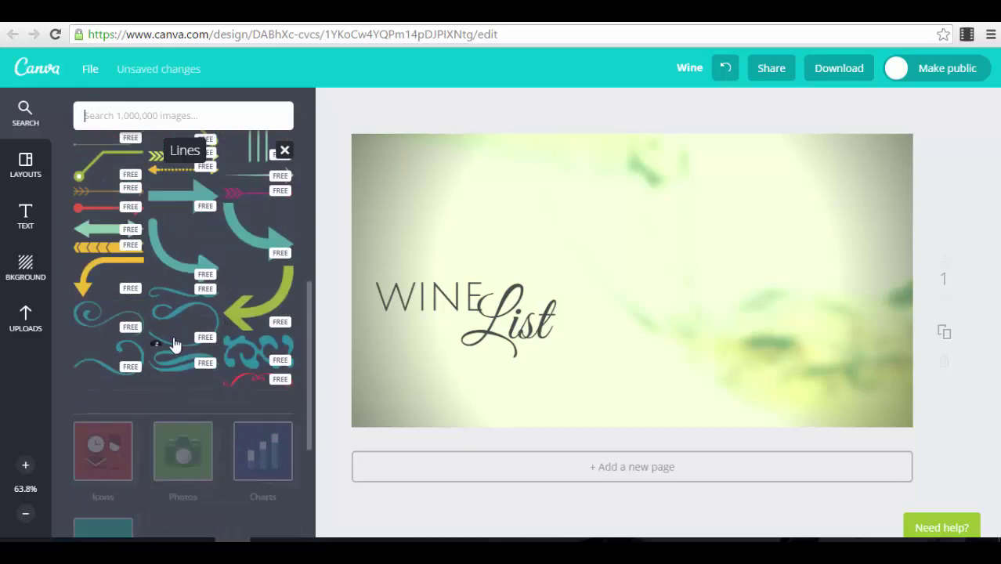
scroll(180, 349, "up", 4)
scroll(204, 345, "up", 3)
left_click(205, 308)
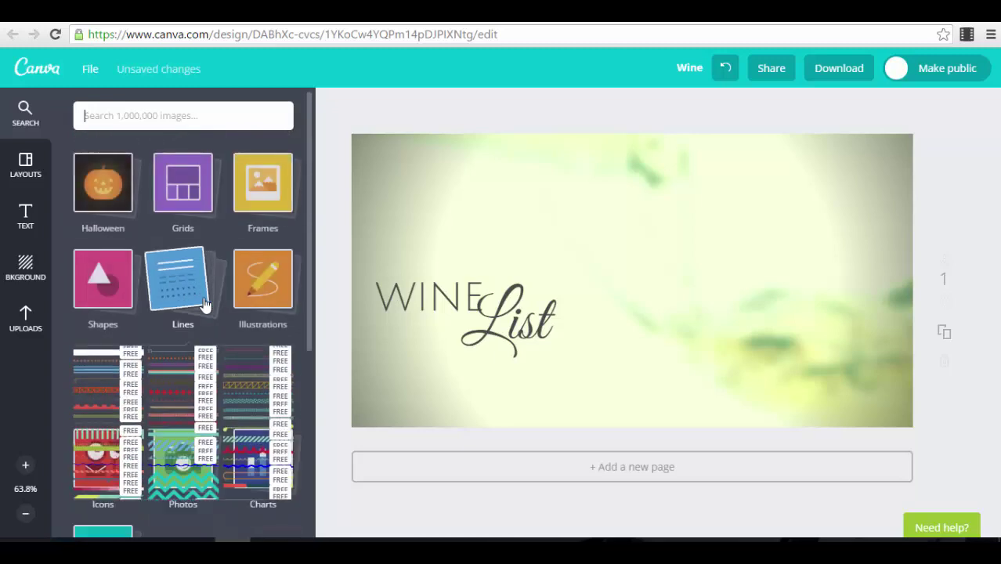
left_click(101, 379)
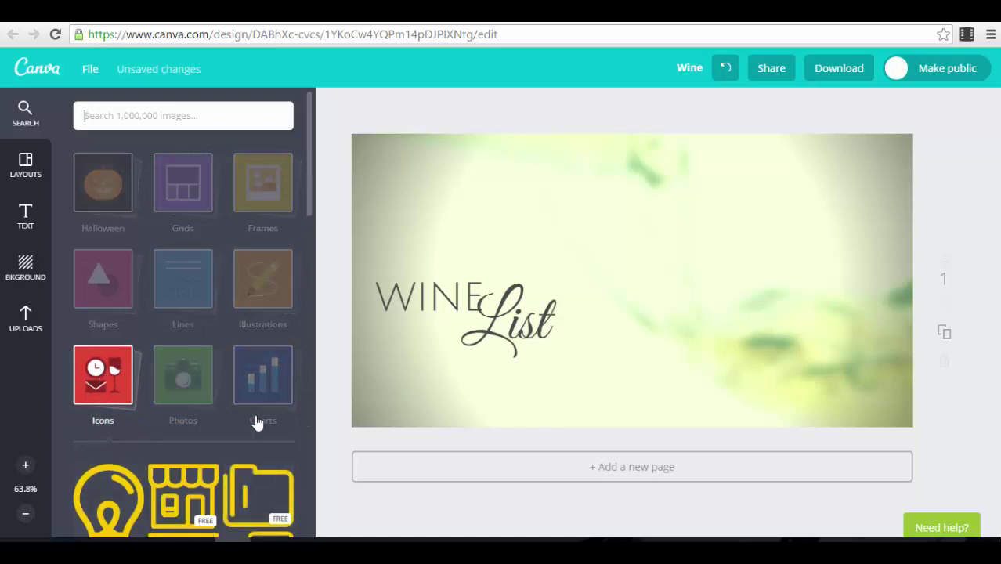
scroll(180, 439, "down", 7)
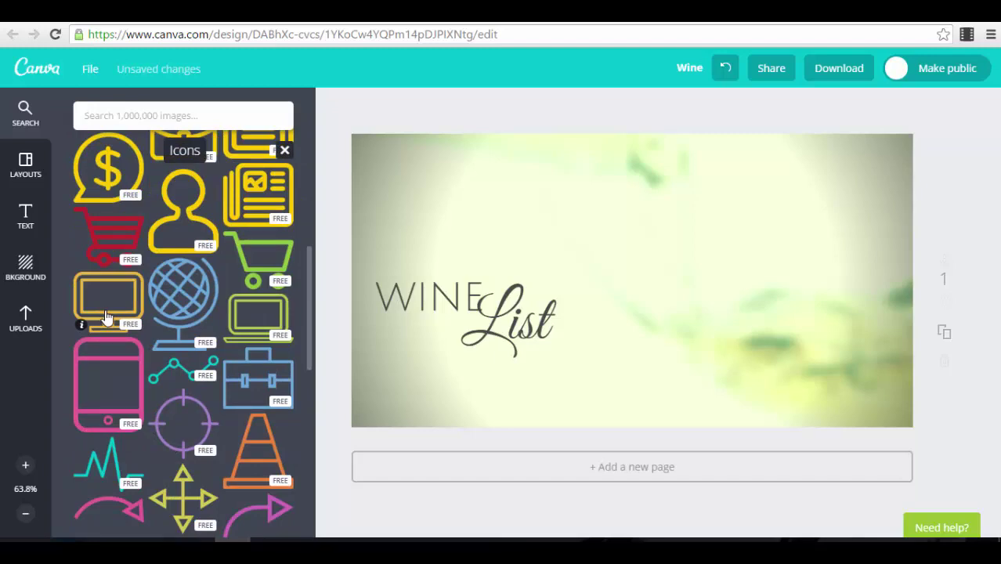
scroll(180, 294, "down", 5)
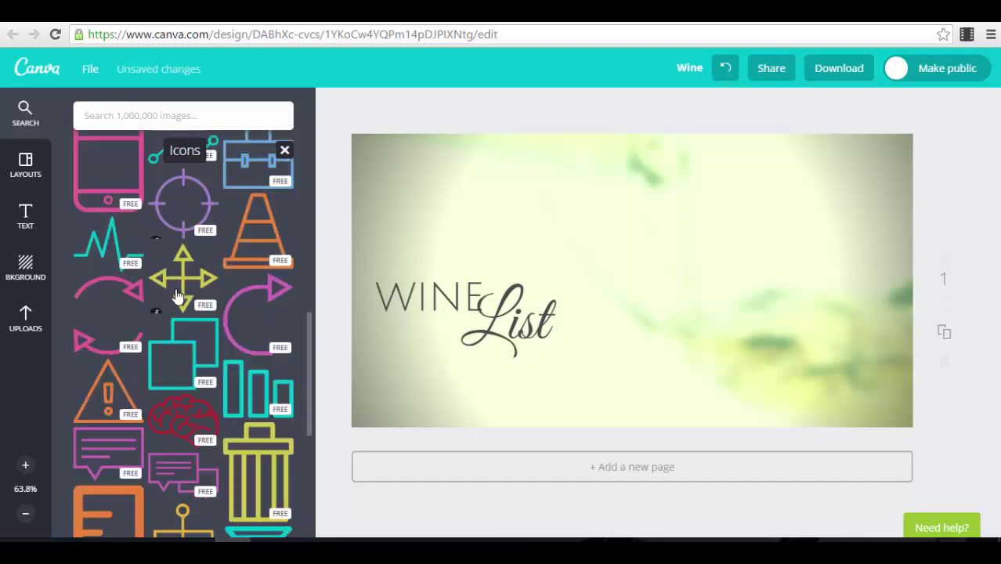
scroll(179, 300, "up", 5)
scroll(179, 300, "up", 5)
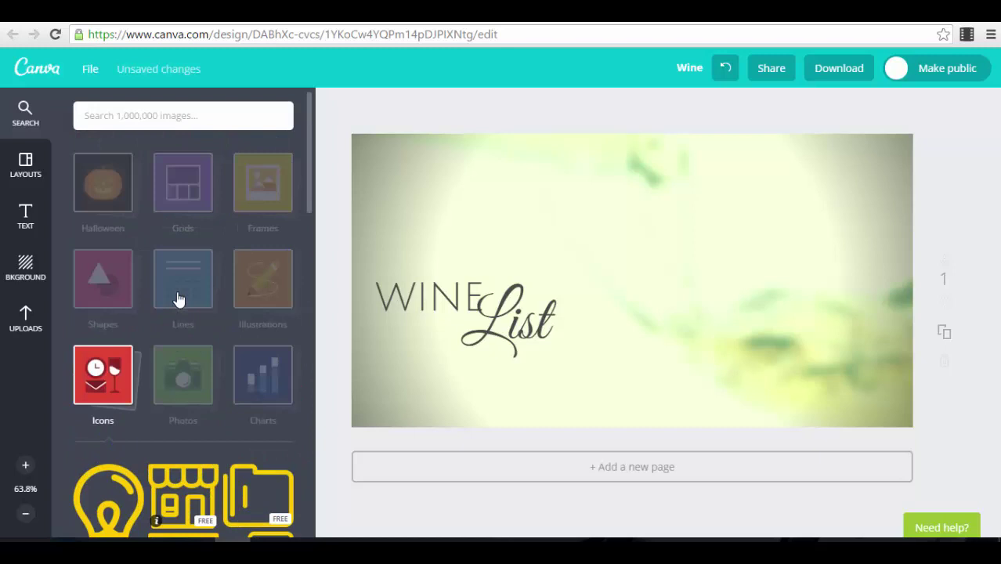
left_click(194, 380)
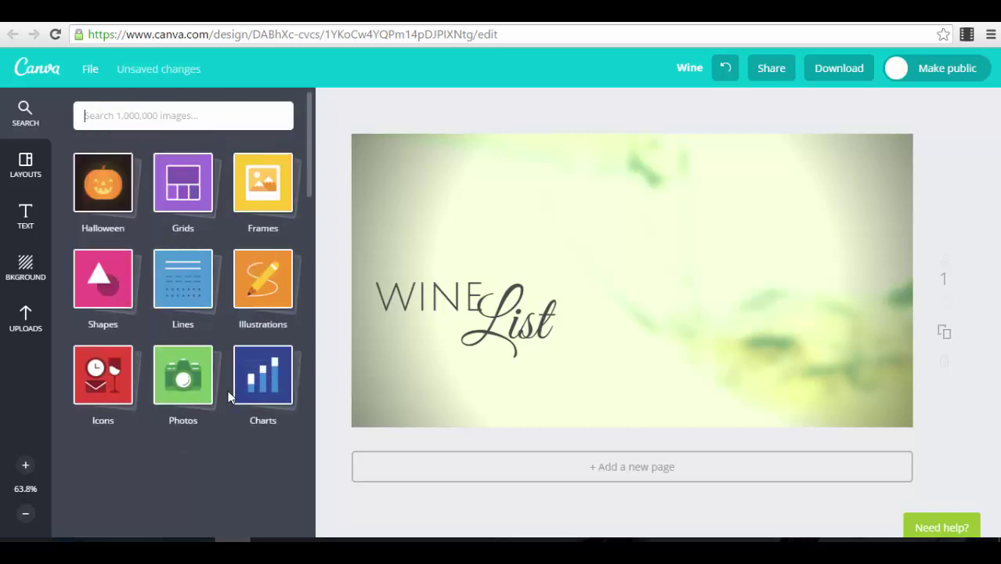
Drag the orange 50% donut chart from Charts onto the canvas's right side, then deselect it.
left_click(257, 234)
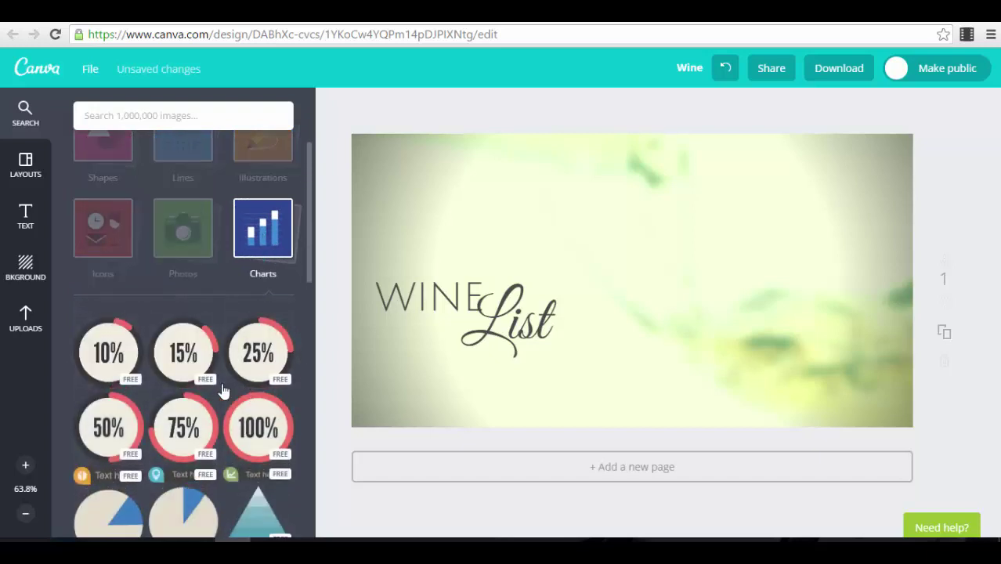
scroll(258, 396, "down", 3)
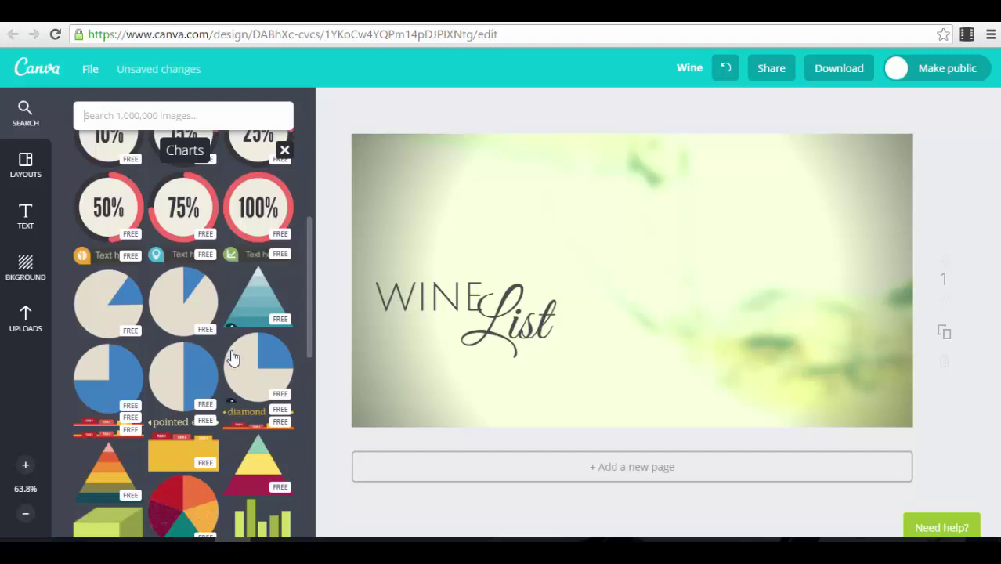
scroll(231, 353, "down", 3)
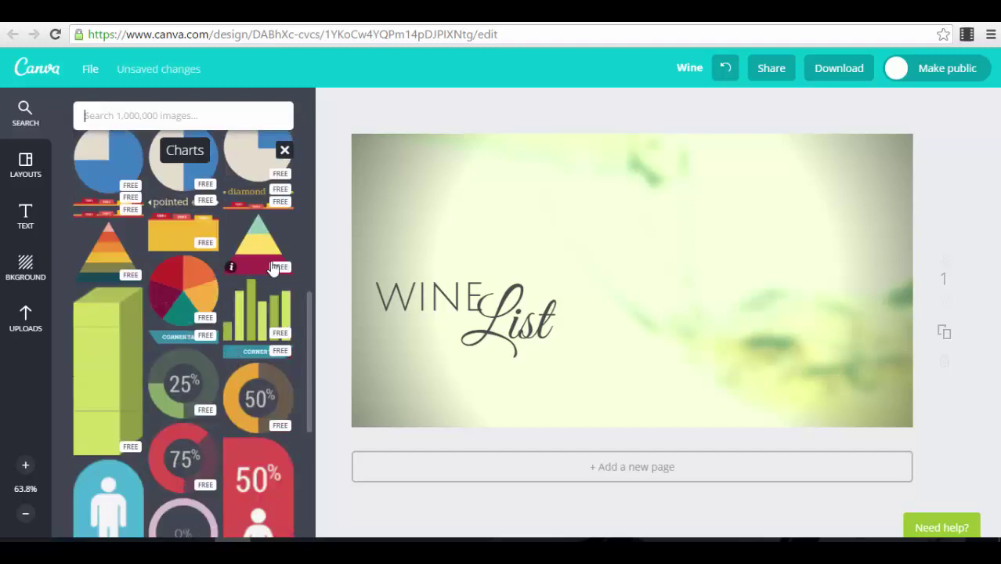
scroll(246, 285, "down", 2)
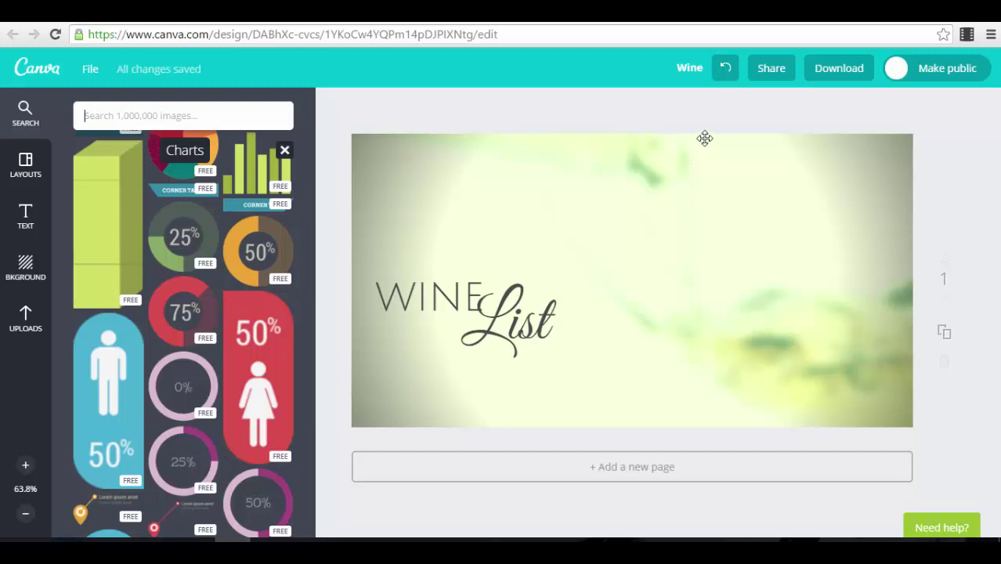
left_click_drag(246, 262, 704, 271)
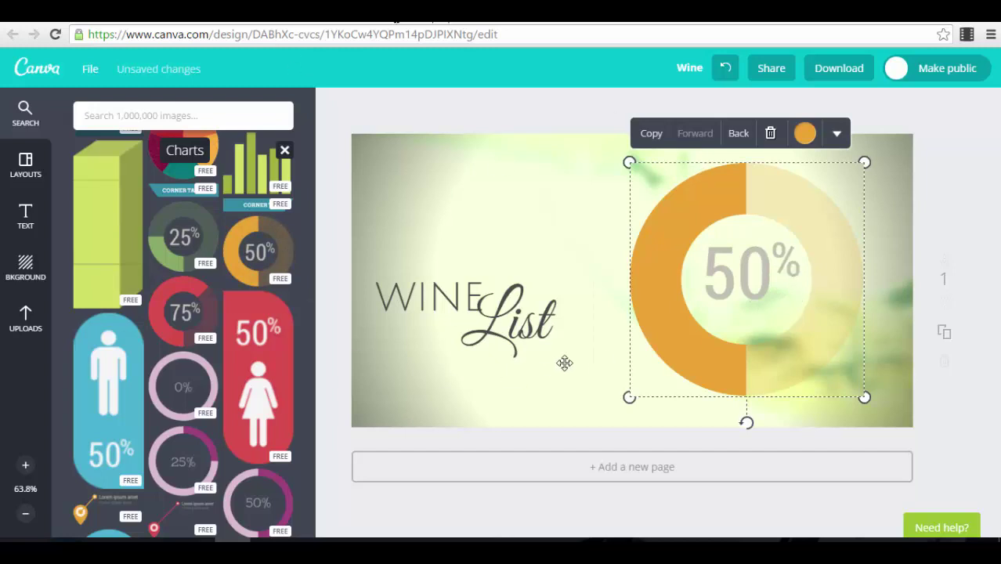
left_click(929, 229)
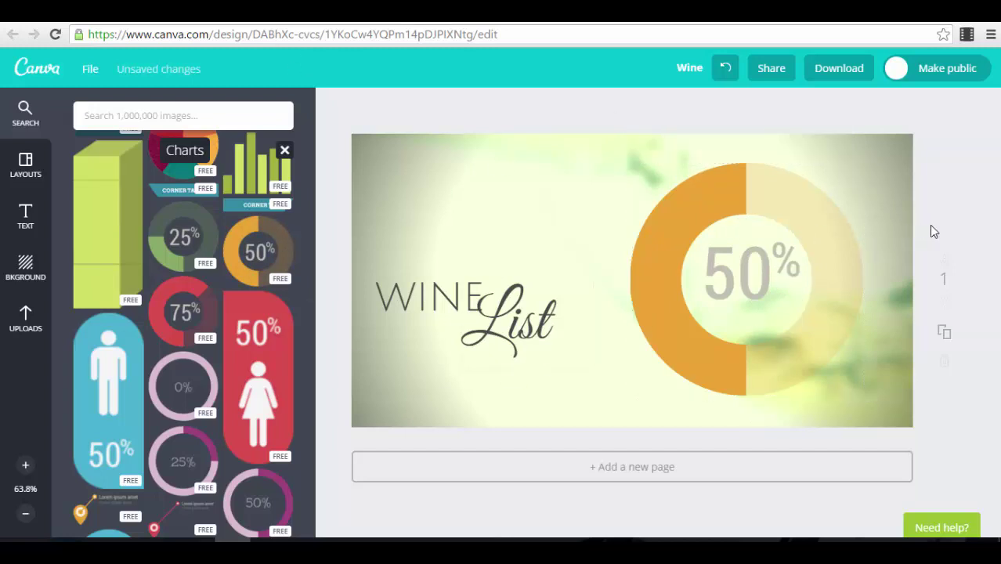
left_click(690, 69)
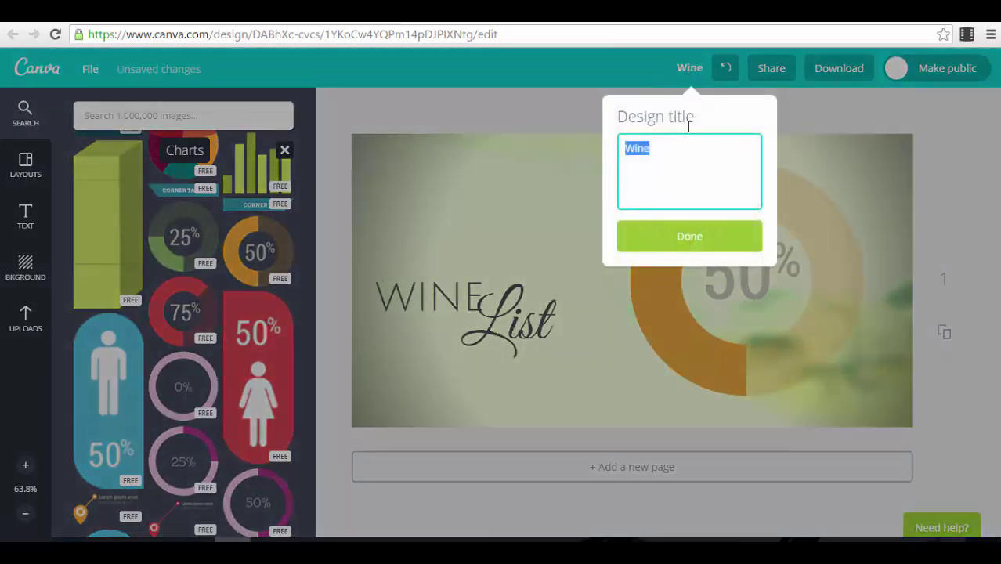
left_click(944, 149)
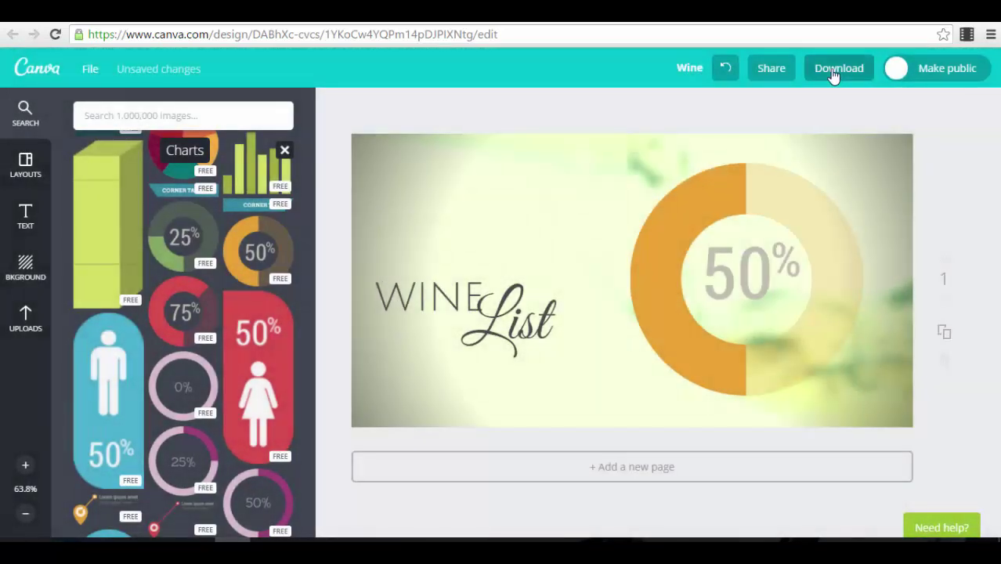